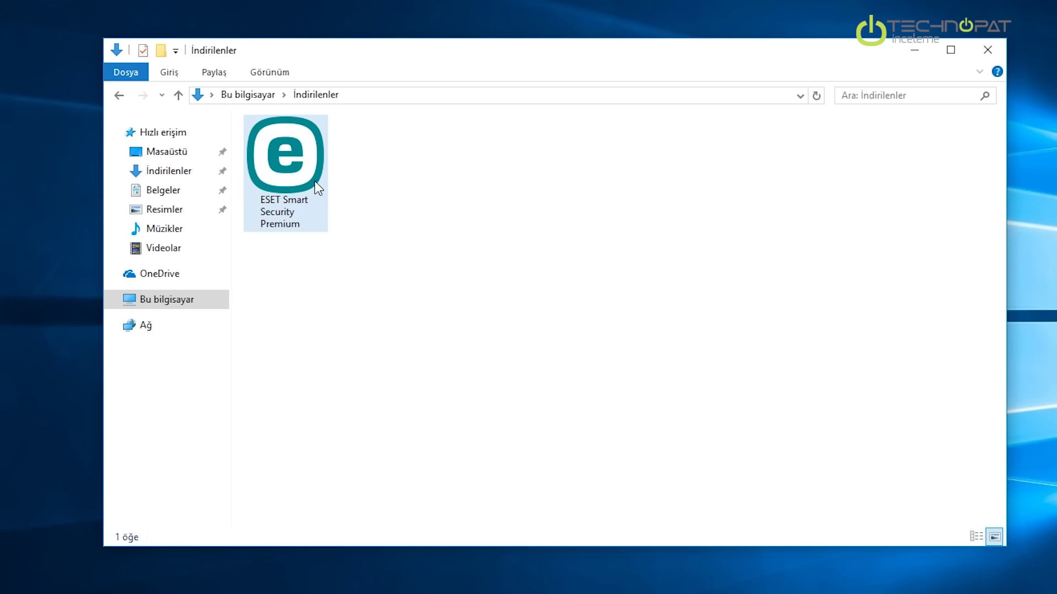
Install ESET Smart Security Premium in Turkish, accepting the licence agreement, keeping LiveGrid feedback on and enabling detection of potentially unwanted applications
double_click(296, 173)
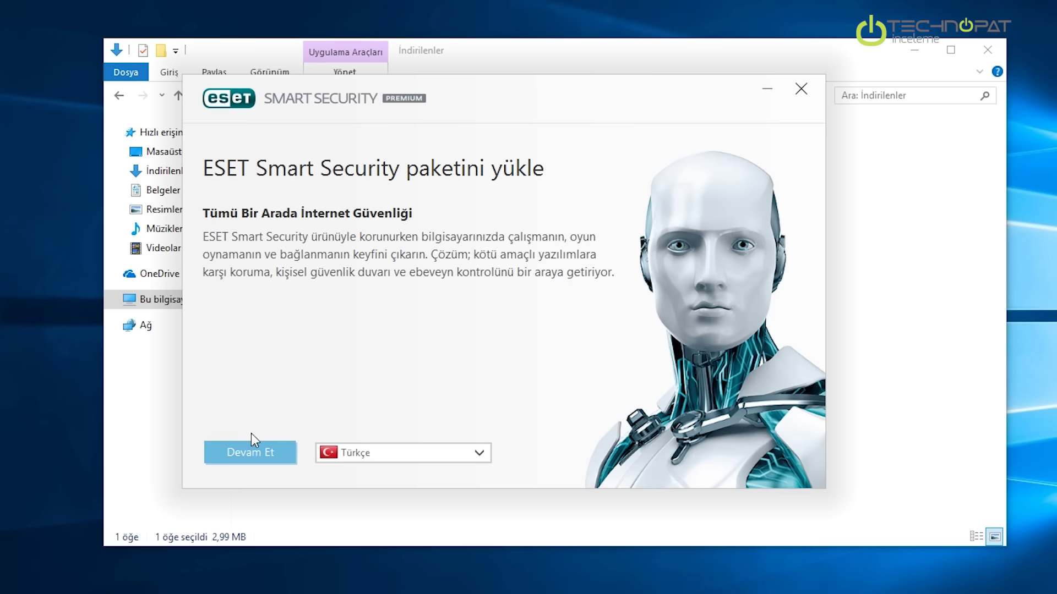
click(248, 456)
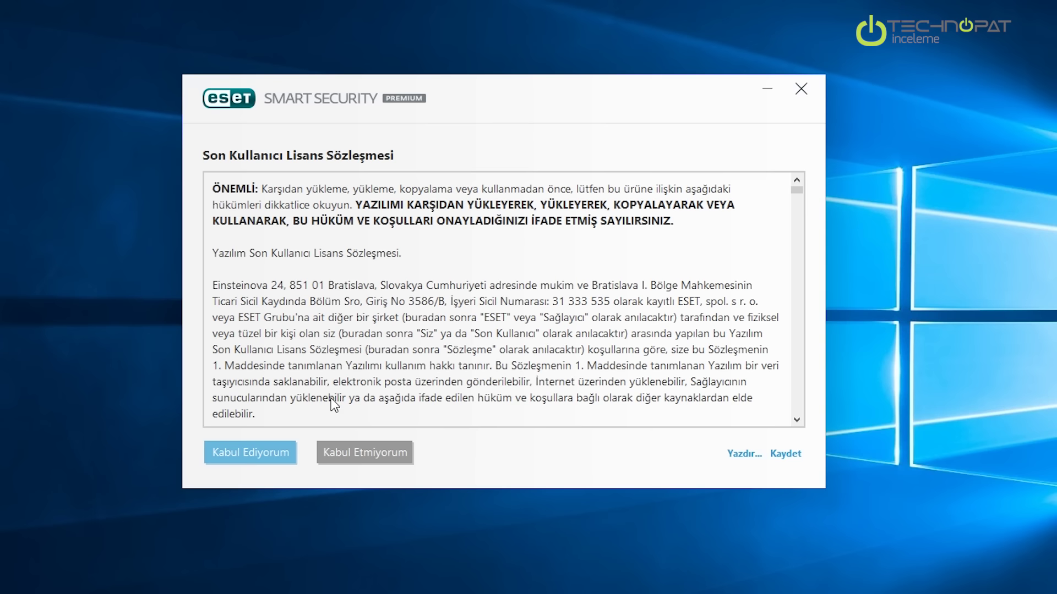
click(277, 462)
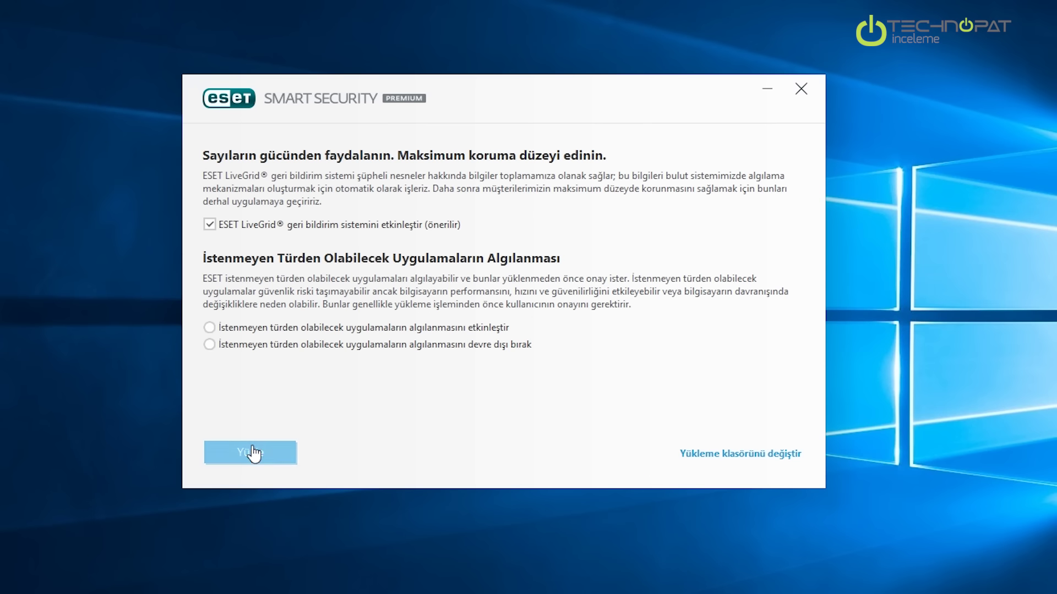
click(246, 330)
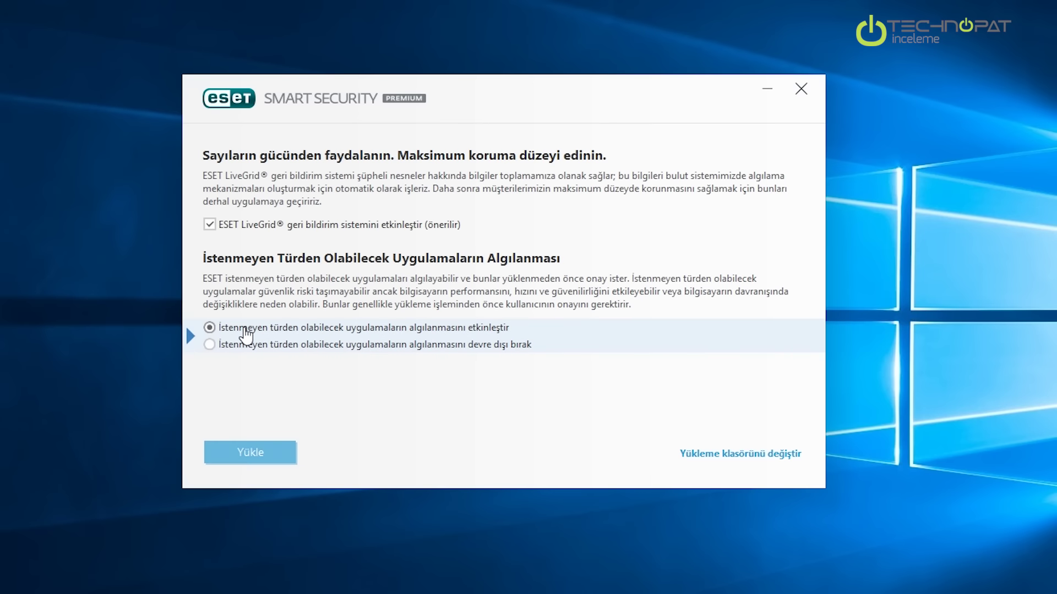
click(260, 454)
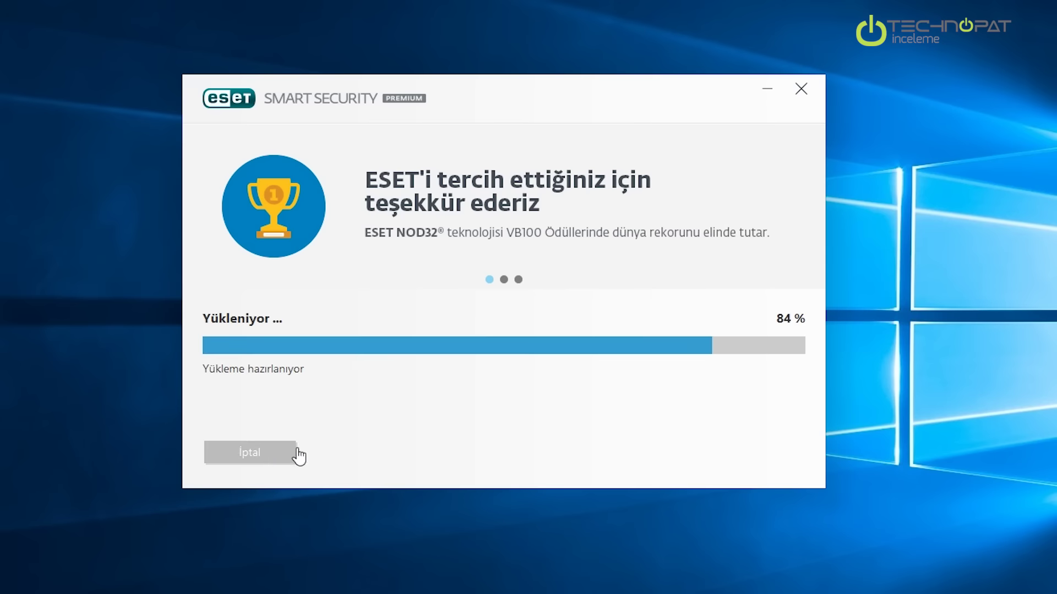
key(Return)
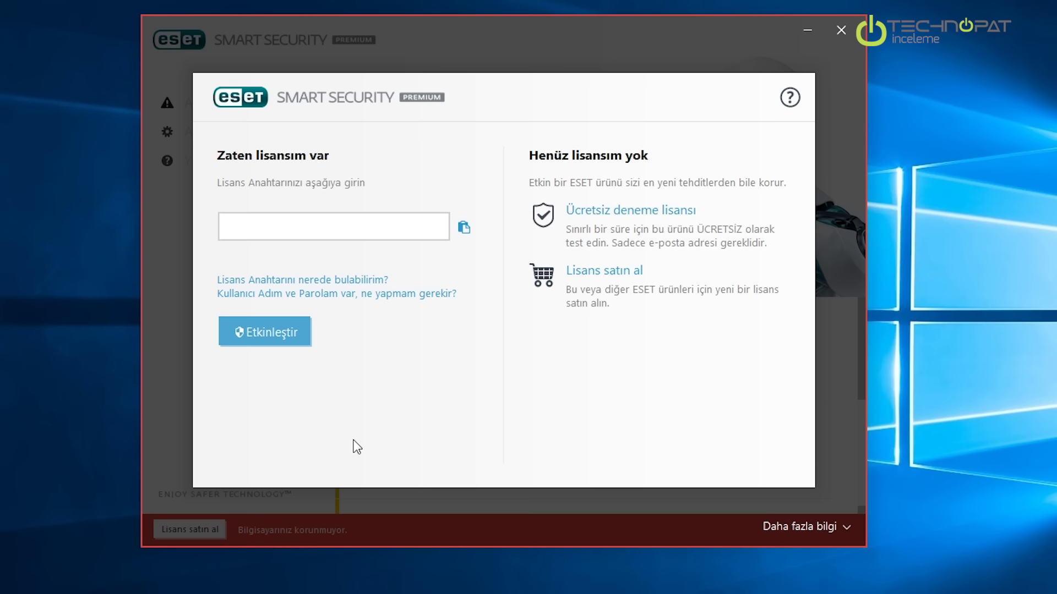
Activate the product with the pasted licence key and dismiss the setup of additional security tools
right_click(303, 228)
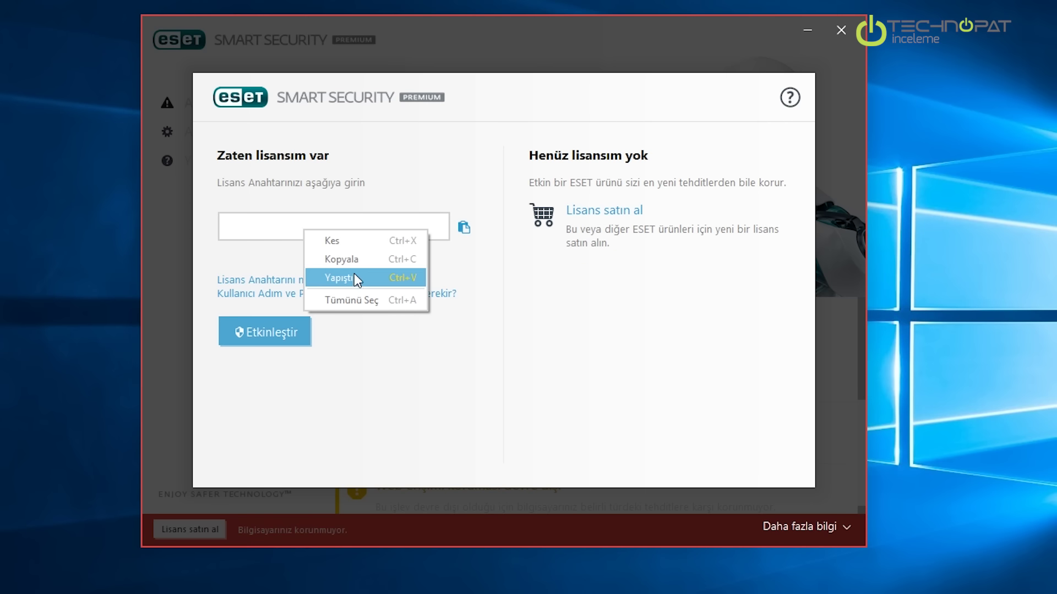
click(355, 275)
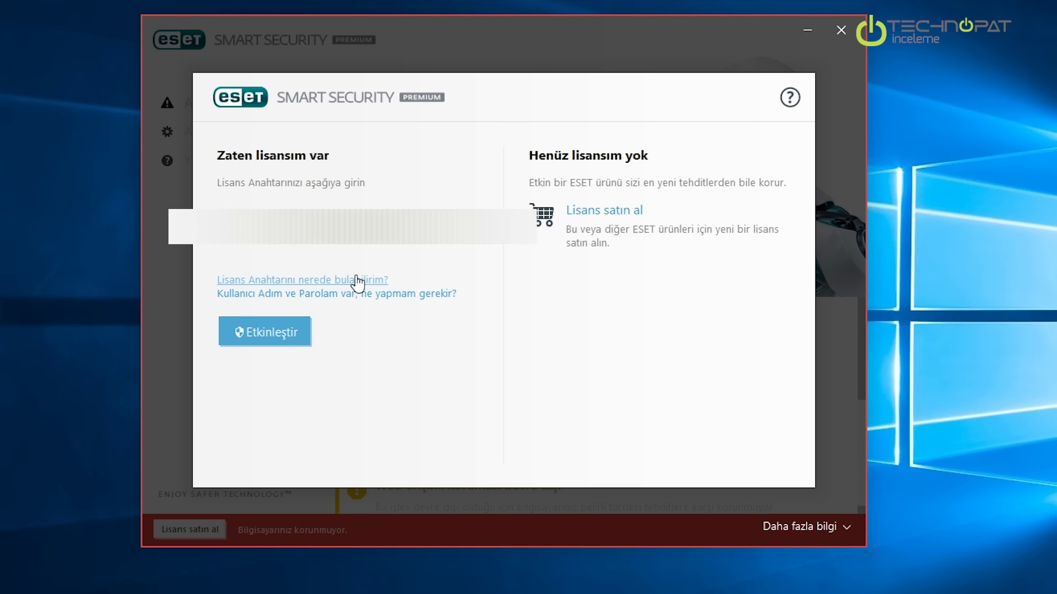
click(284, 332)
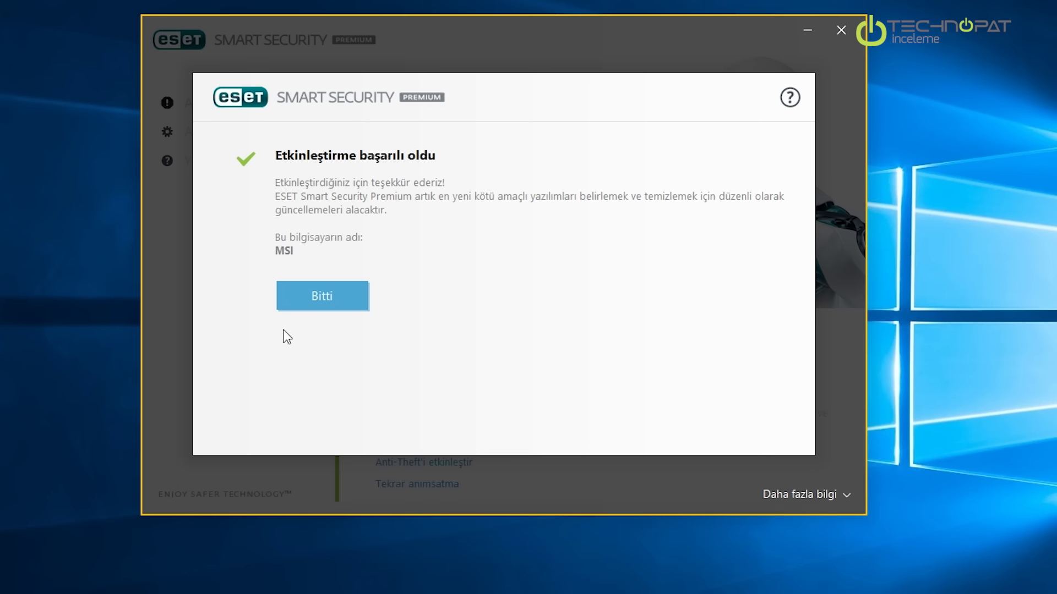
click(325, 297)
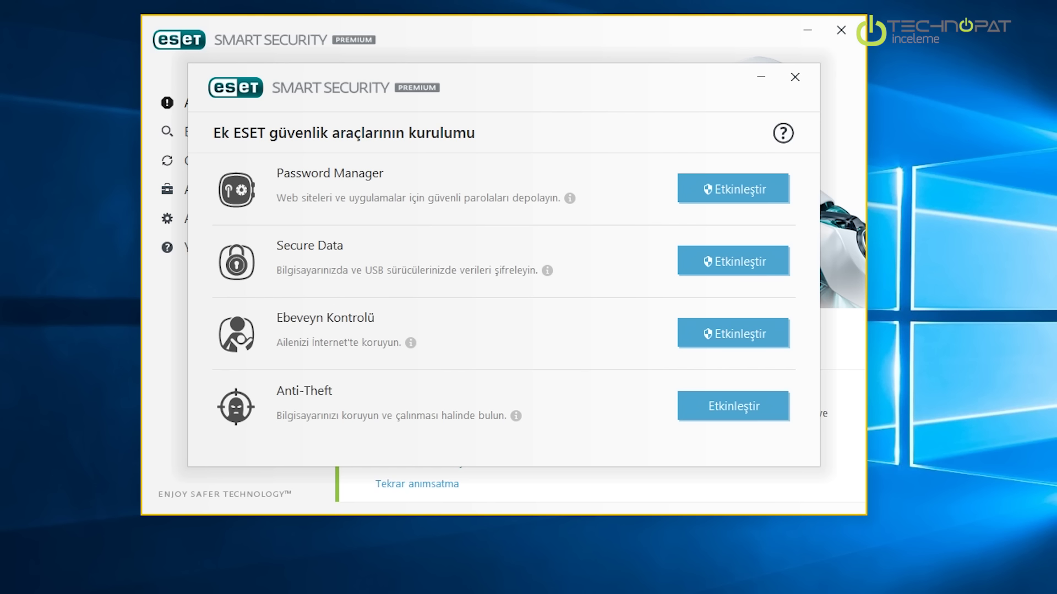
click(795, 76)
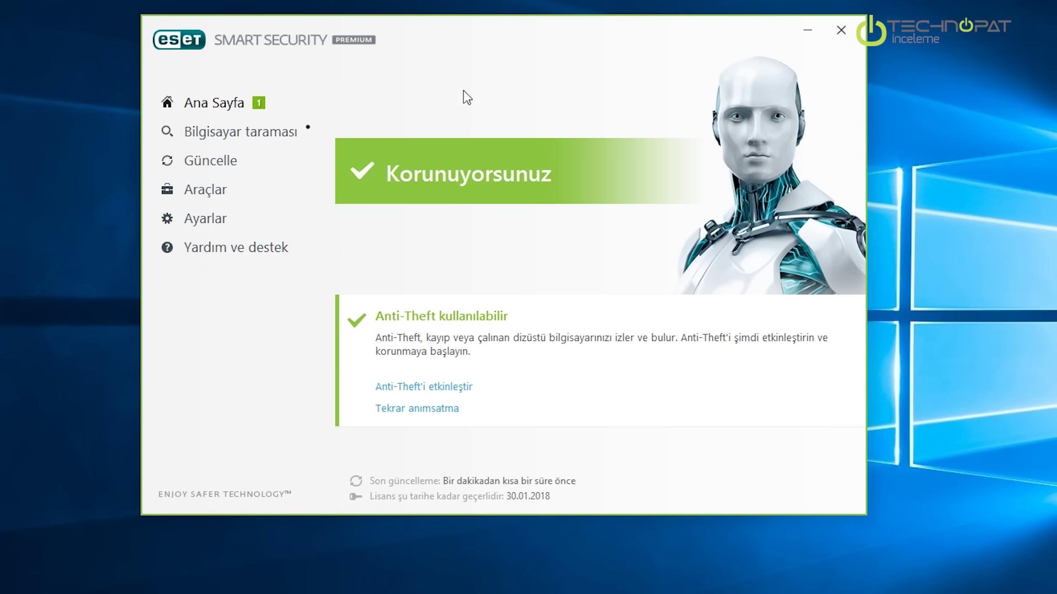
Update the virus signature database and check for product updates
click(236, 163)
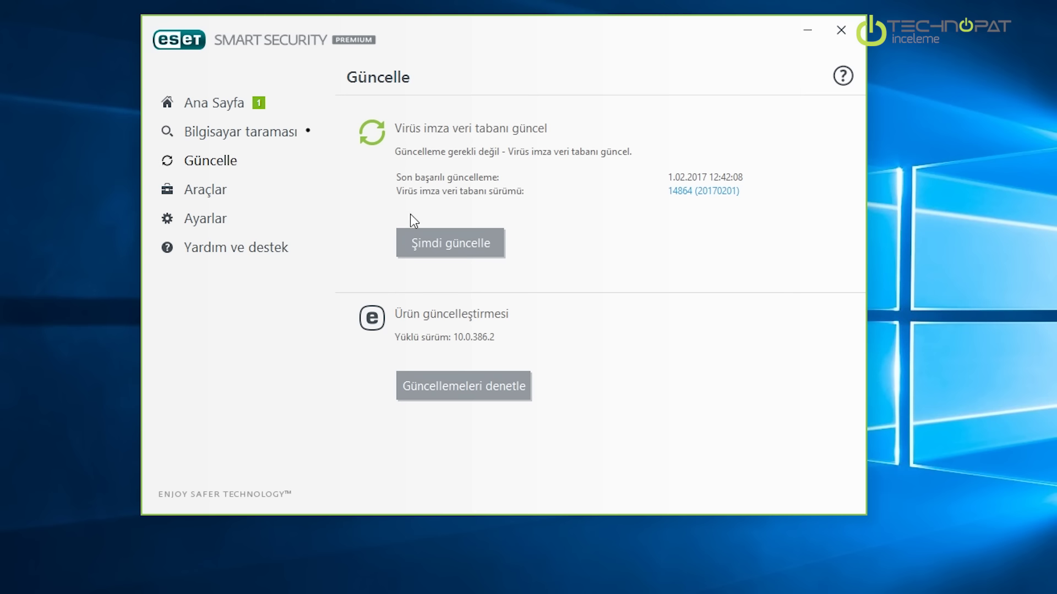
click(468, 247)
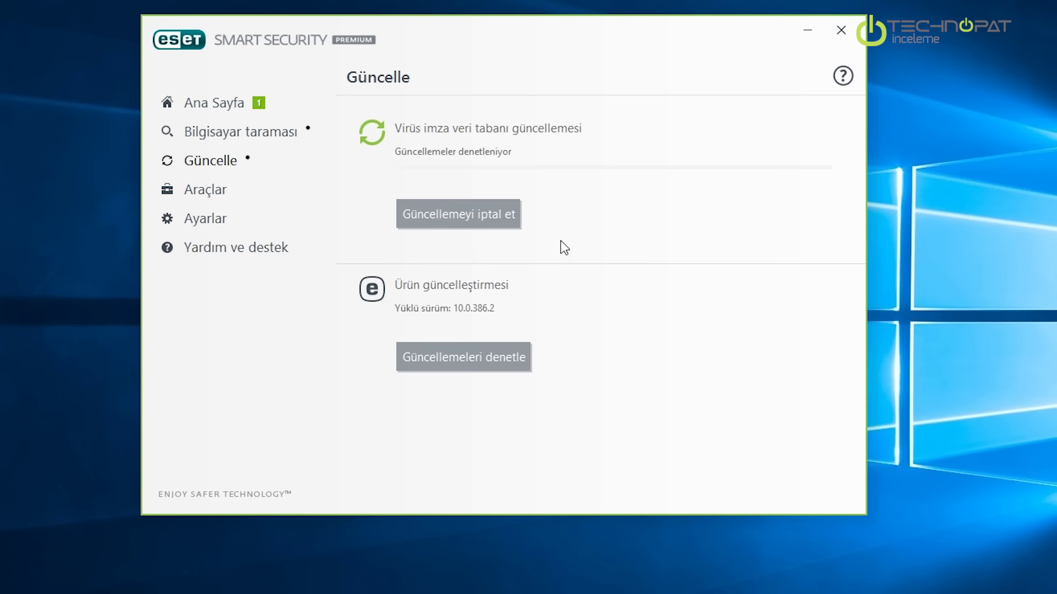
click(481, 385)
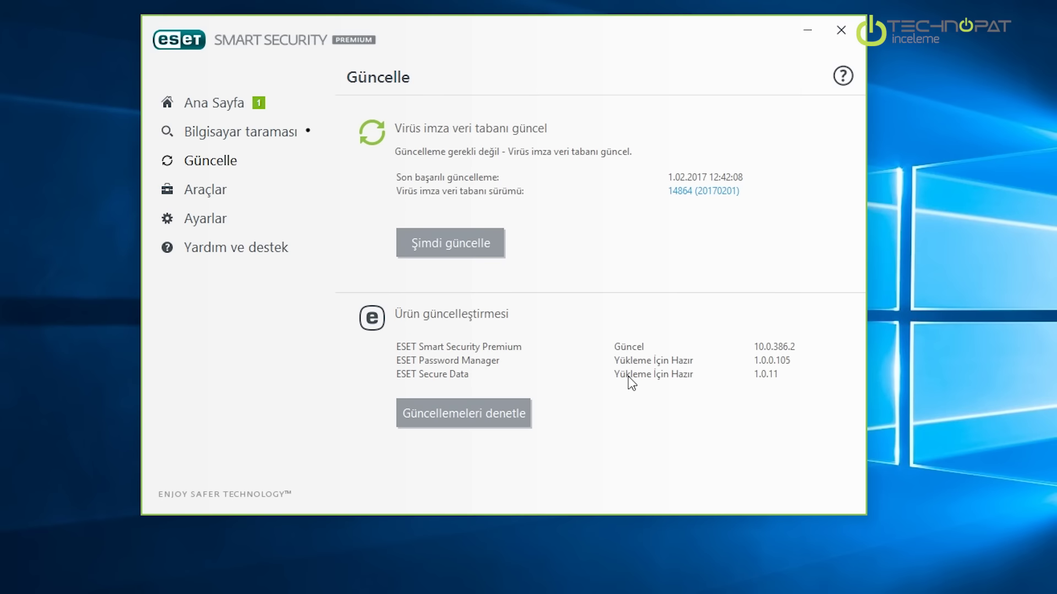
Review the computer scan page and its advanced scan options
click(285, 142)
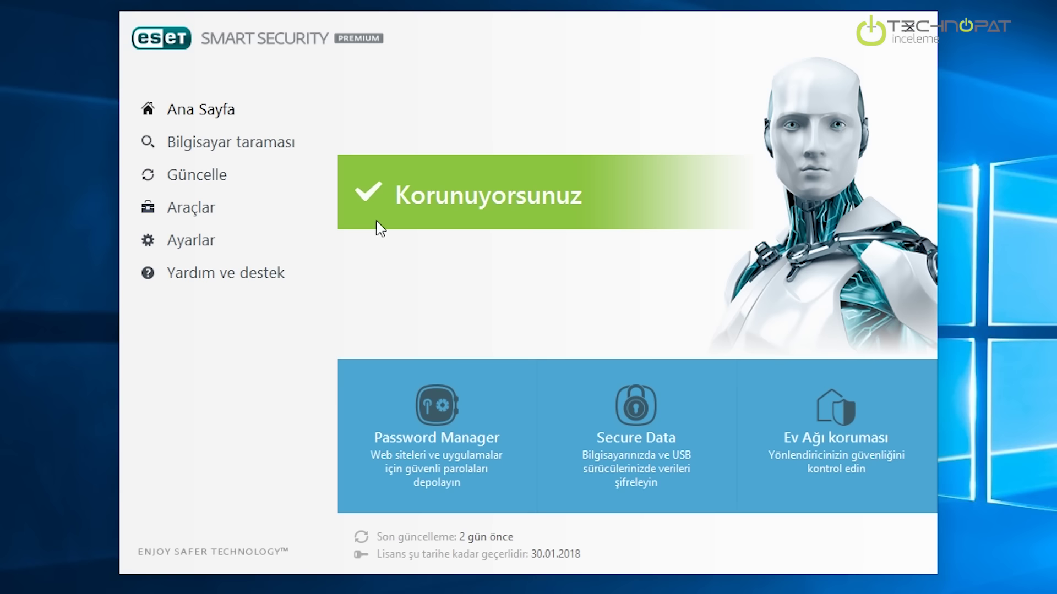
click(291, 145)
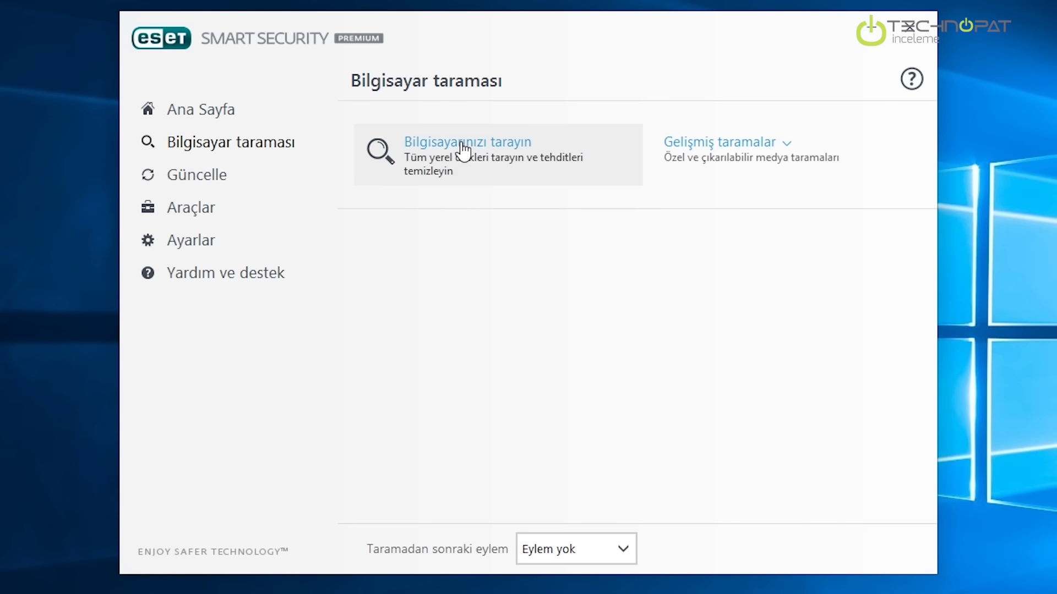
click(723, 156)
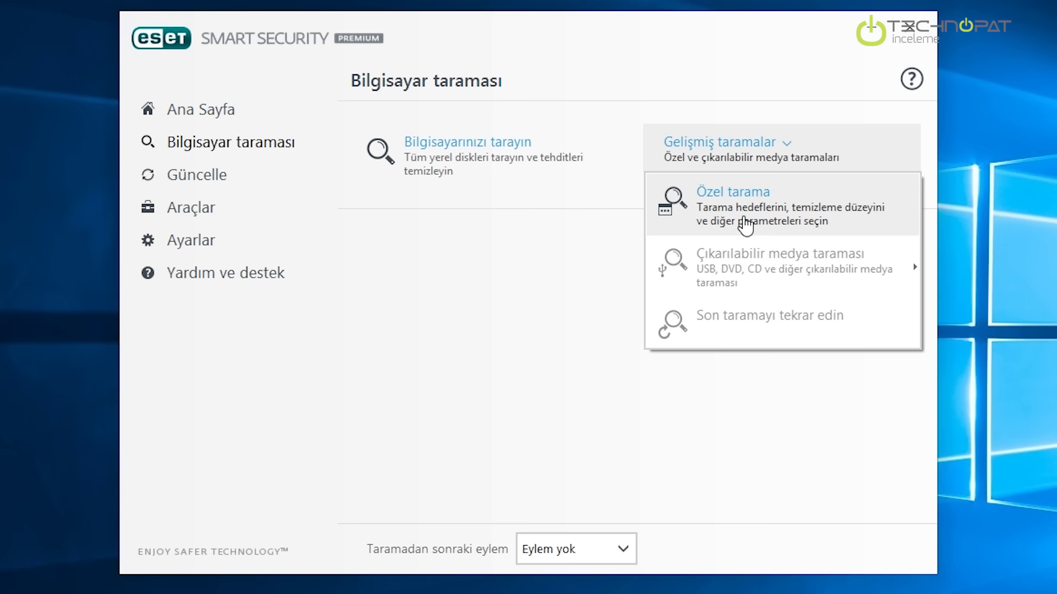
click(484, 274)
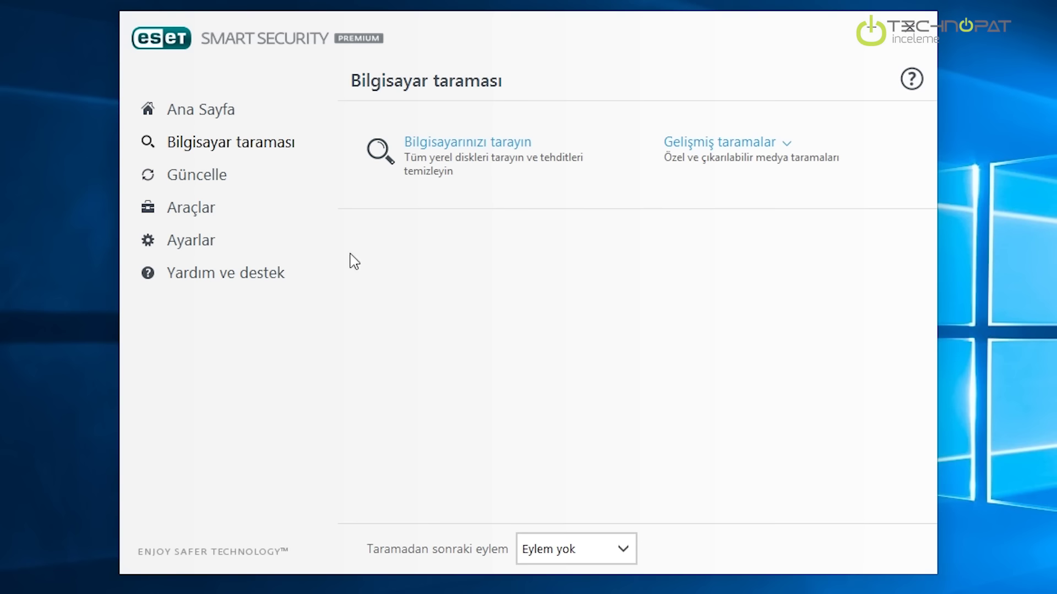
Review the update status and the available security tools, including Password Manager
click(274, 185)
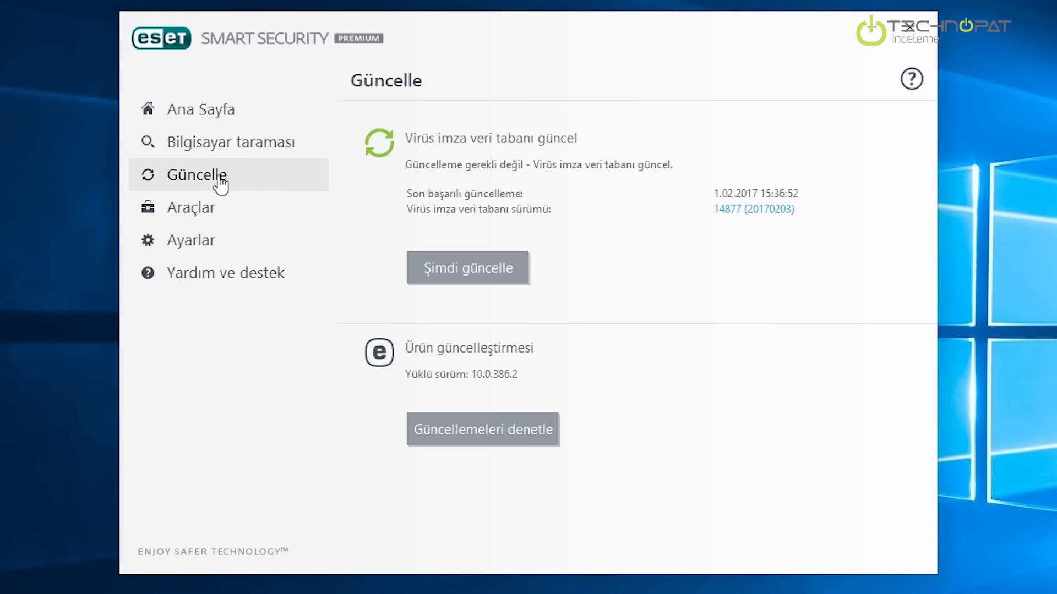
click(209, 207)
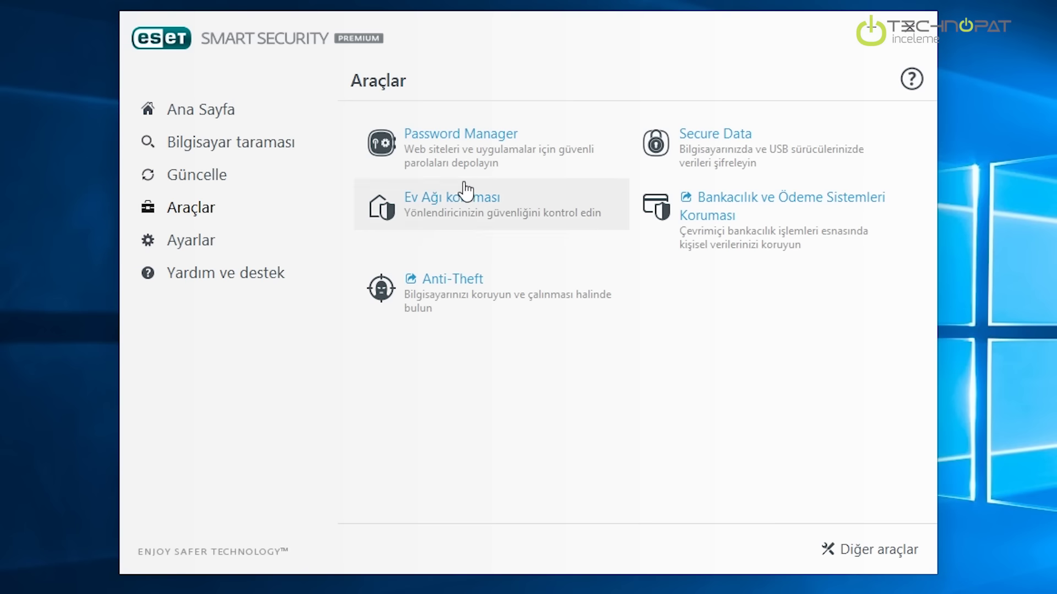
click(467, 146)
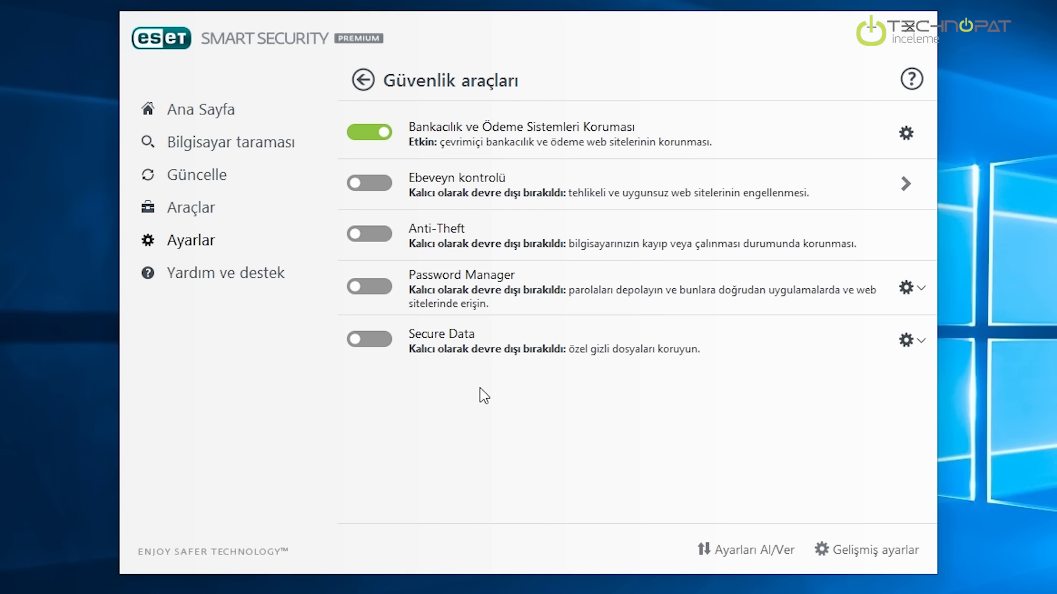
Enable Password Manager and create a new password store with the account e-mail address and a new master password
click(379, 287)
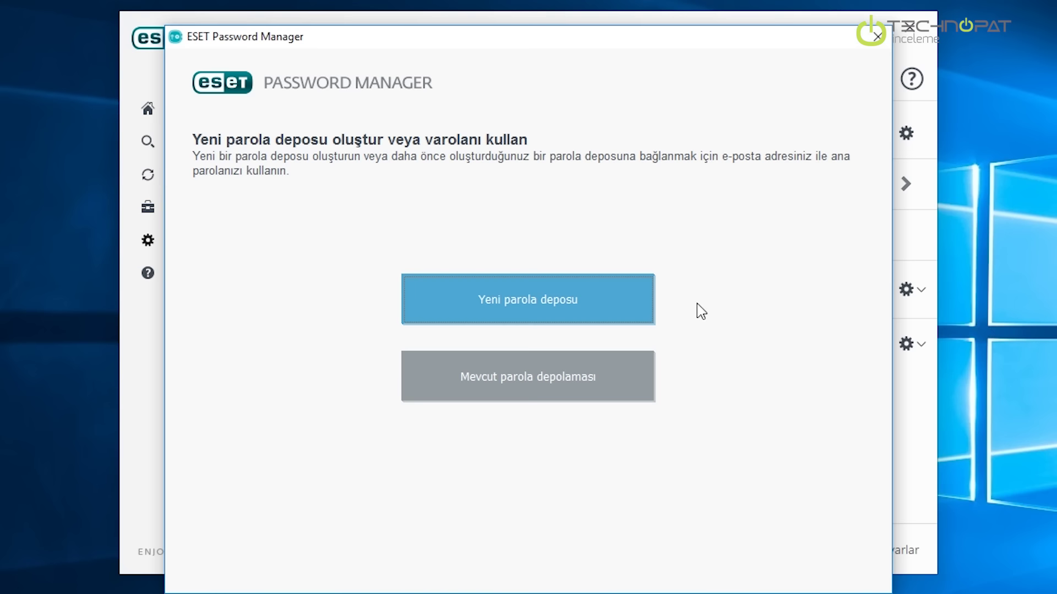
click(629, 312)
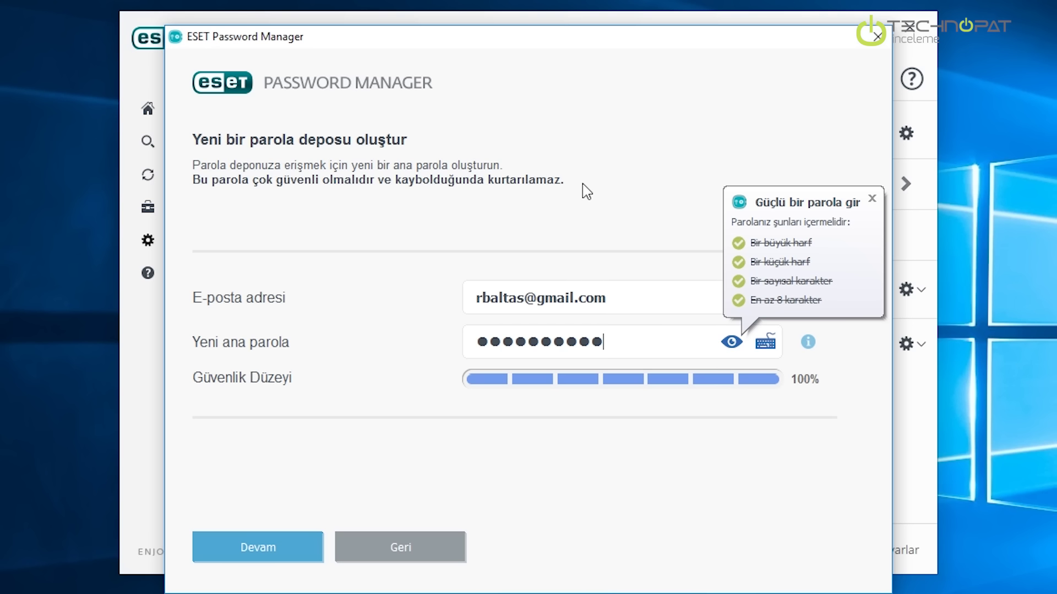
click(295, 553)
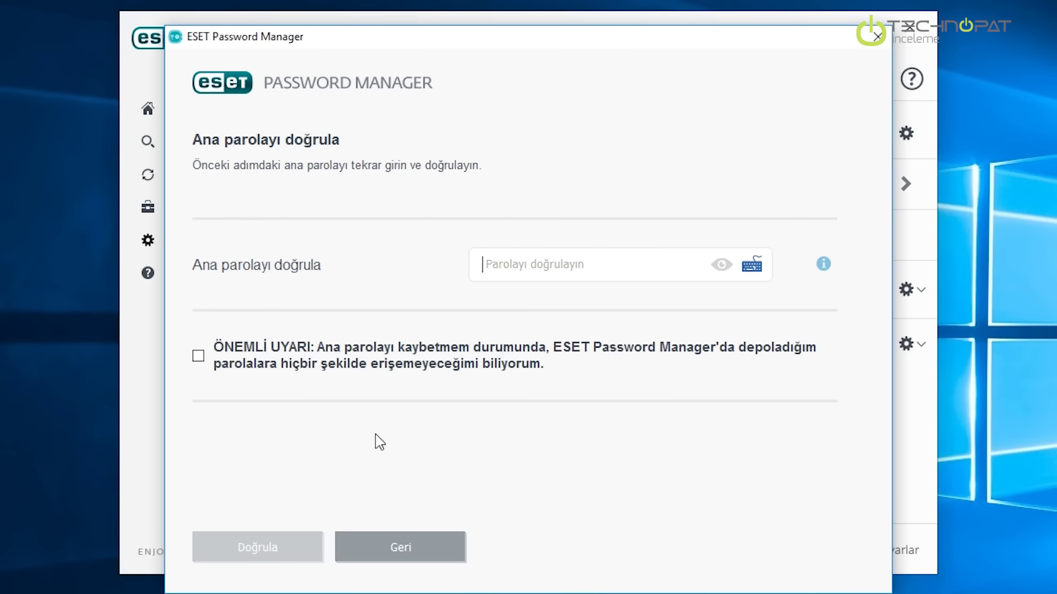
Confirm the master password and acknowledge the warning that stored passwords are inaccessible if it is lost
key(ctrl+v)
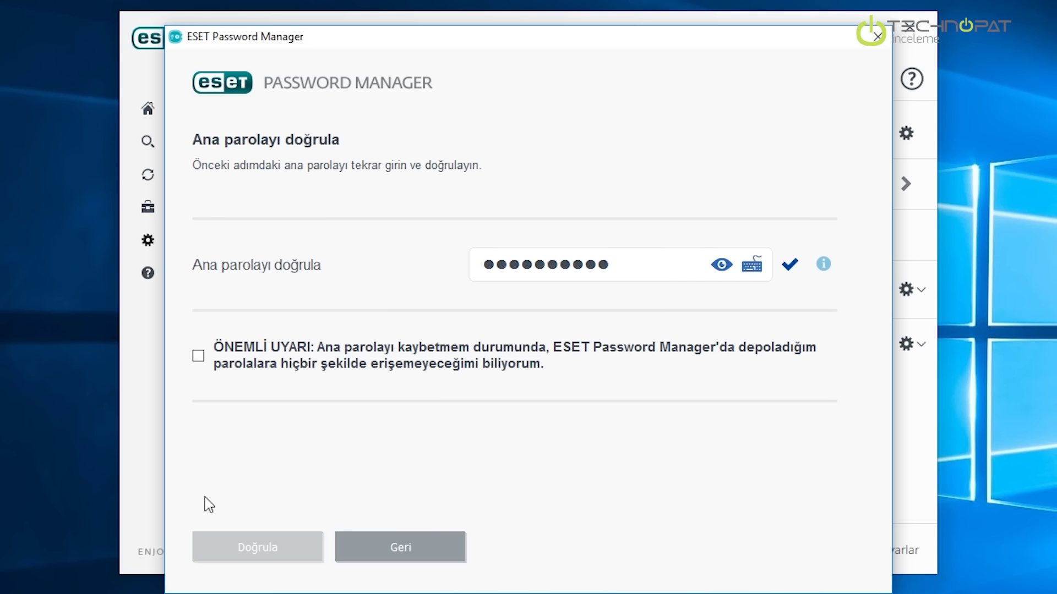
click(198, 357)
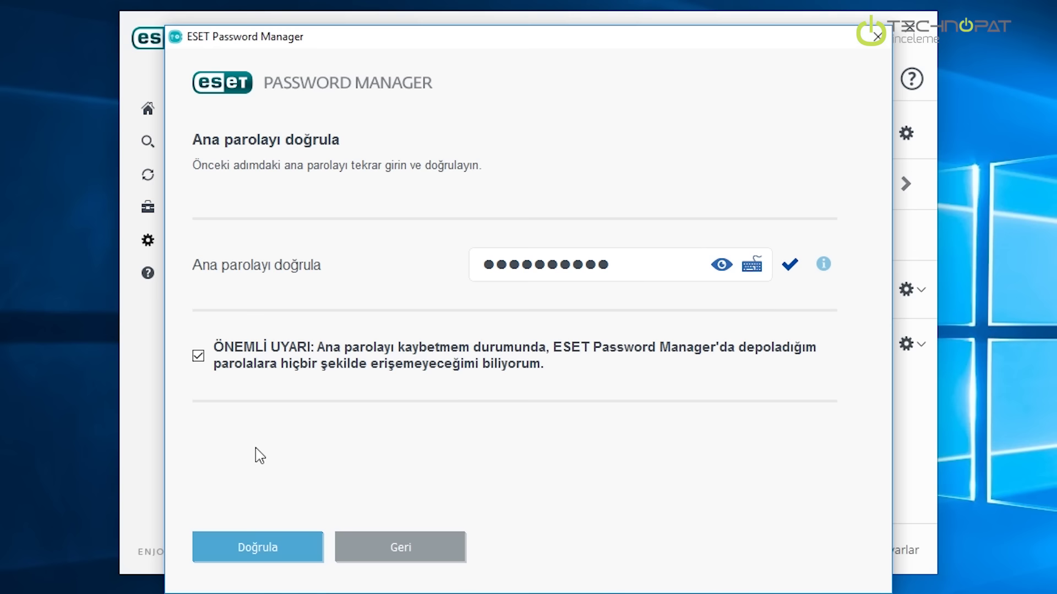
click(282, 542)
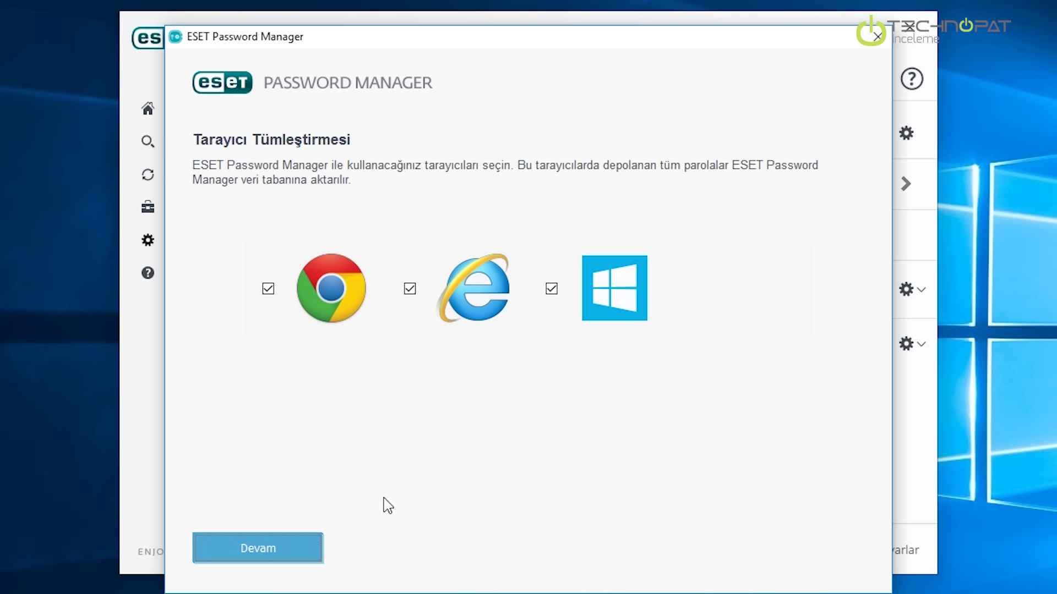
Integrate Password Manager with all offered browsers, adding the ESET Password Manager Autofill Engine extension to Chrome and having the browser closed automatically
click(271, 553)
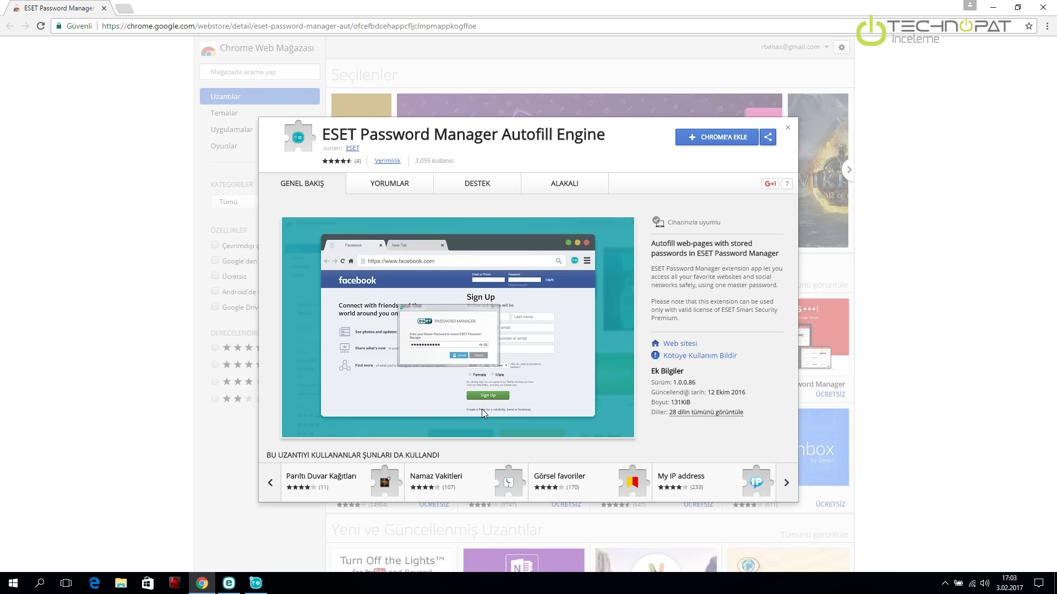
click(719, 136)
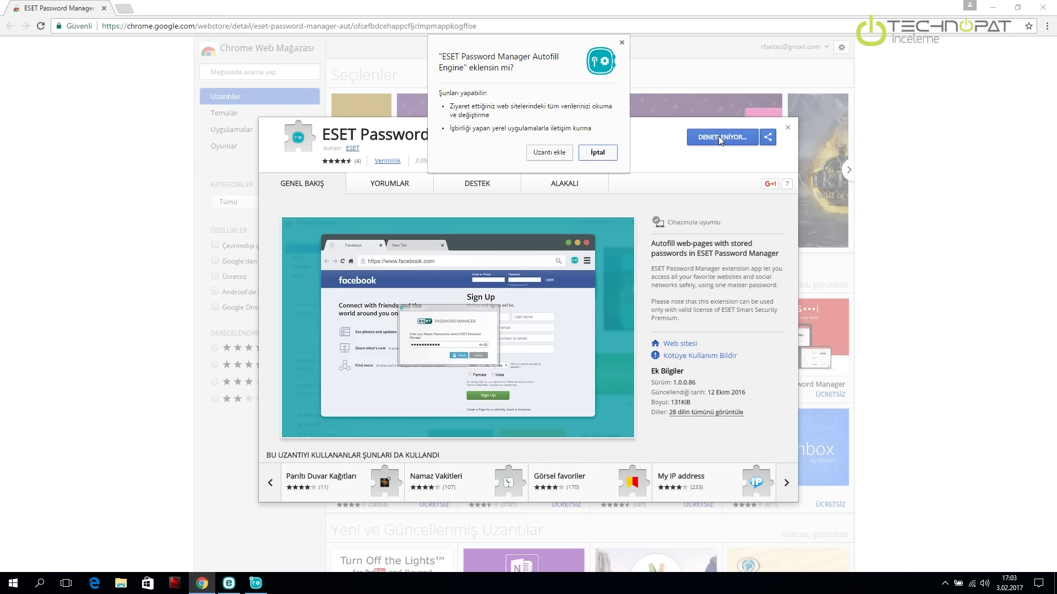
click(560, 157)
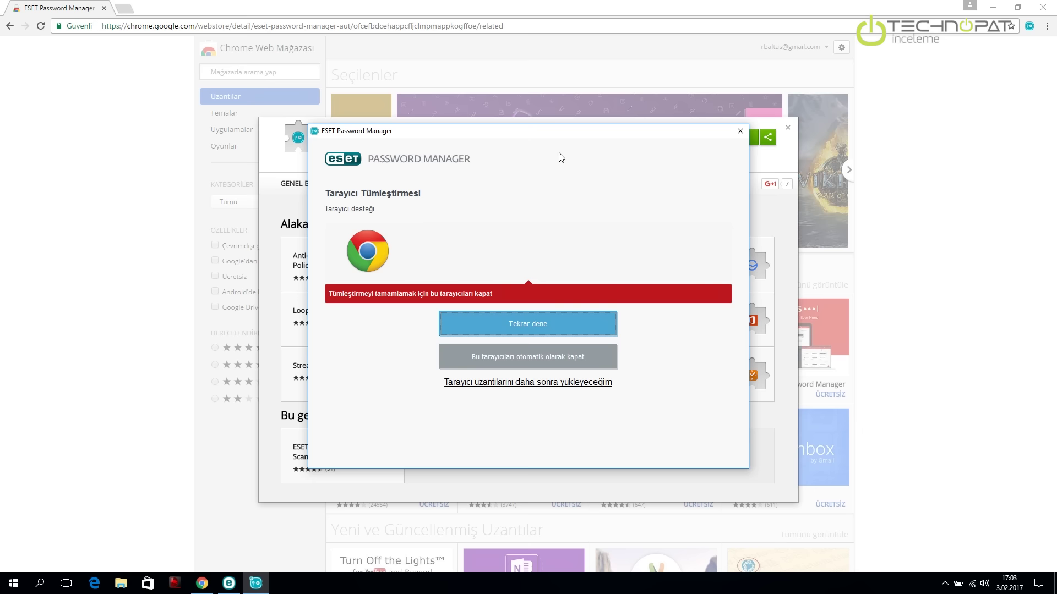
click(553, 356)
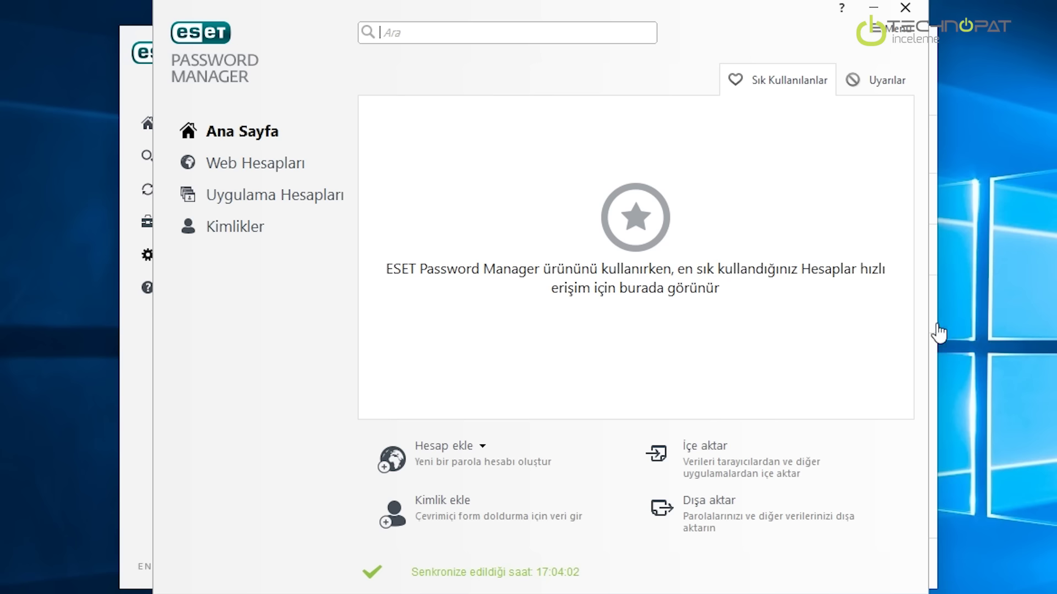
Look through Password Manager's web accounts, application accounts and identities sections
click(287, 175)
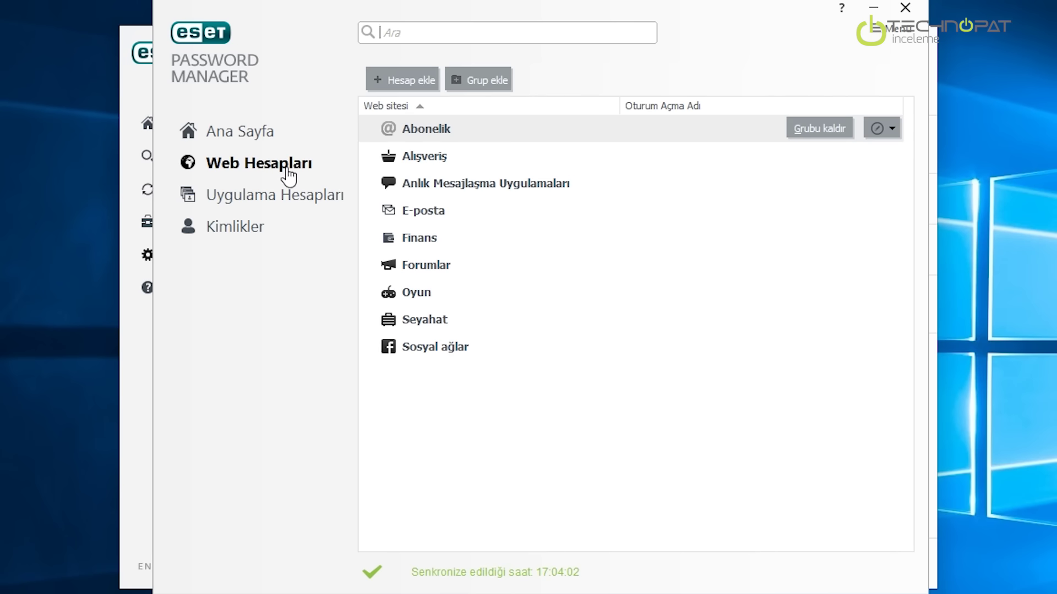
click(290, 196)
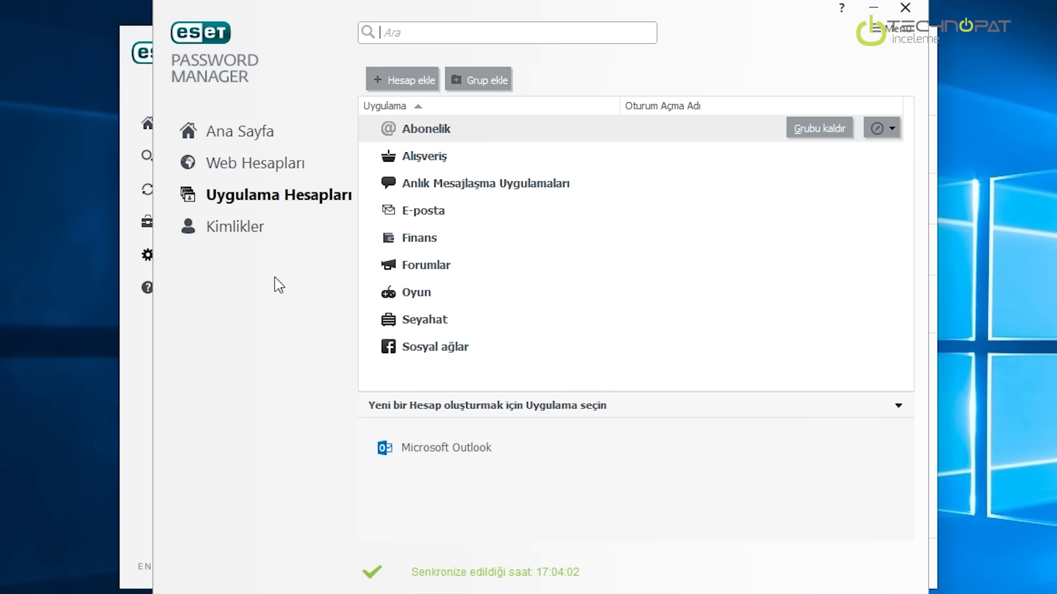
click(264, 240)
Examine the management options of the Oyun application group, including moving it to another group, and view the identities section and the home page
click(424, 297)
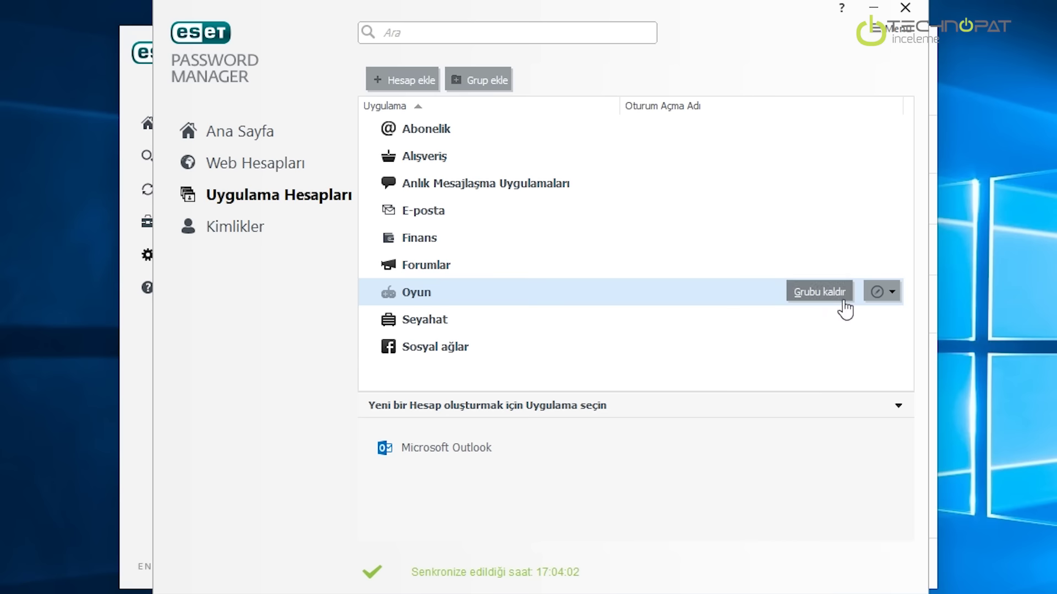
click(892, 294)
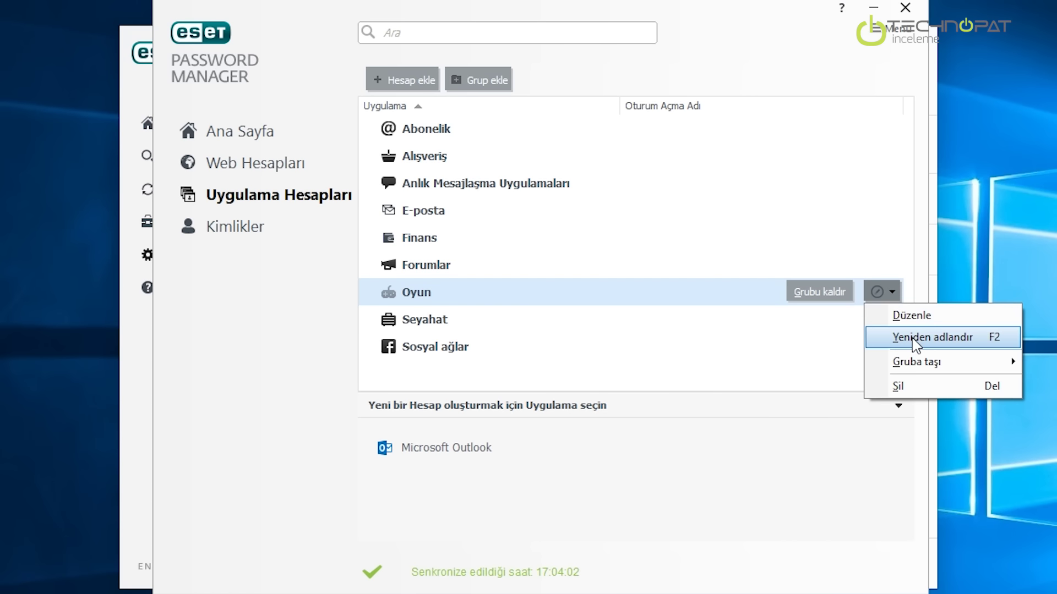
mouse_move(923, 371)
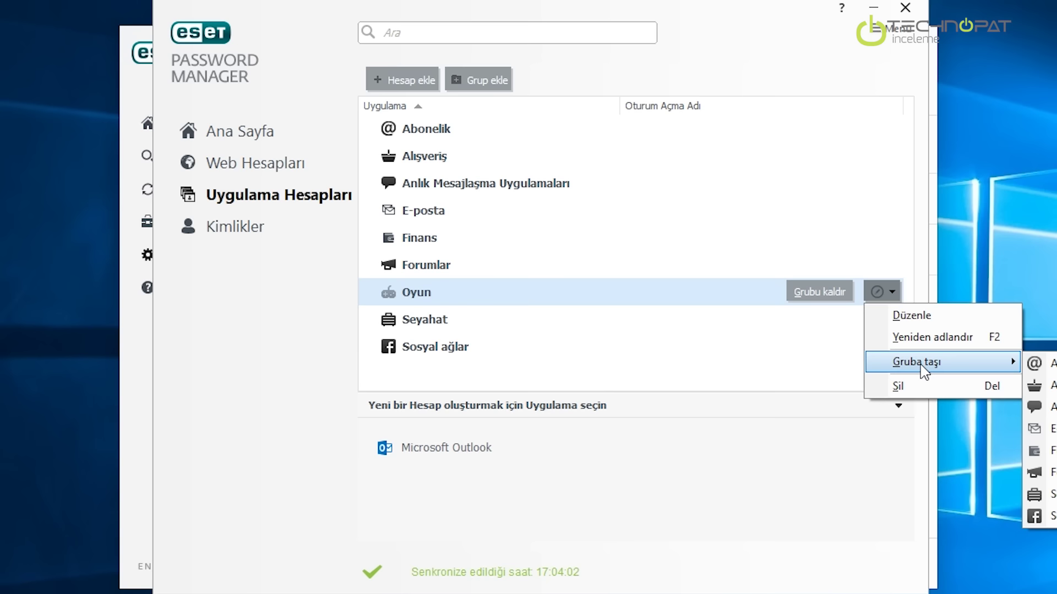
click(549, 270)
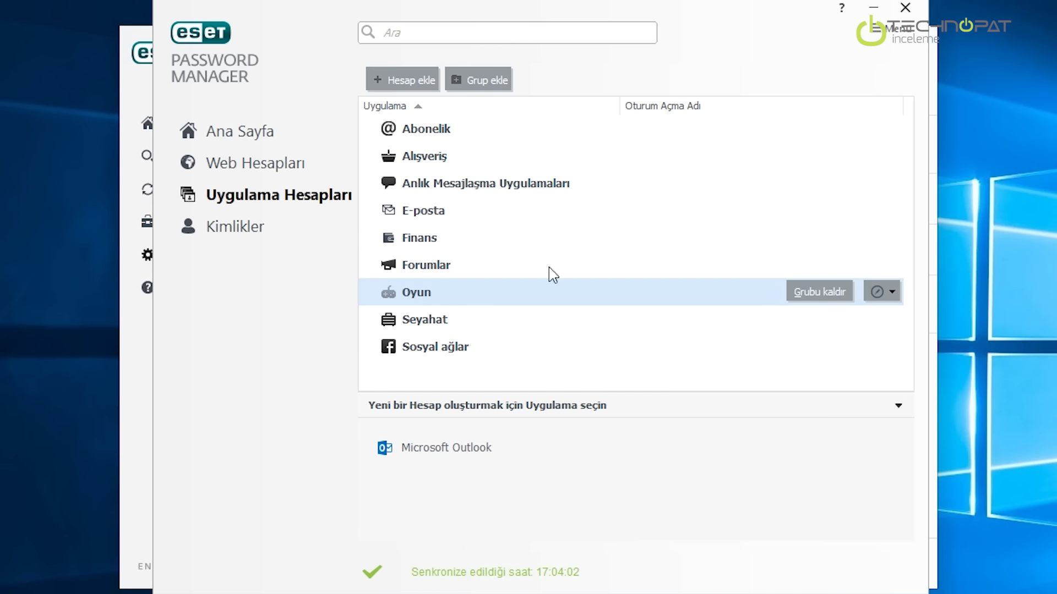
click(279, 236)
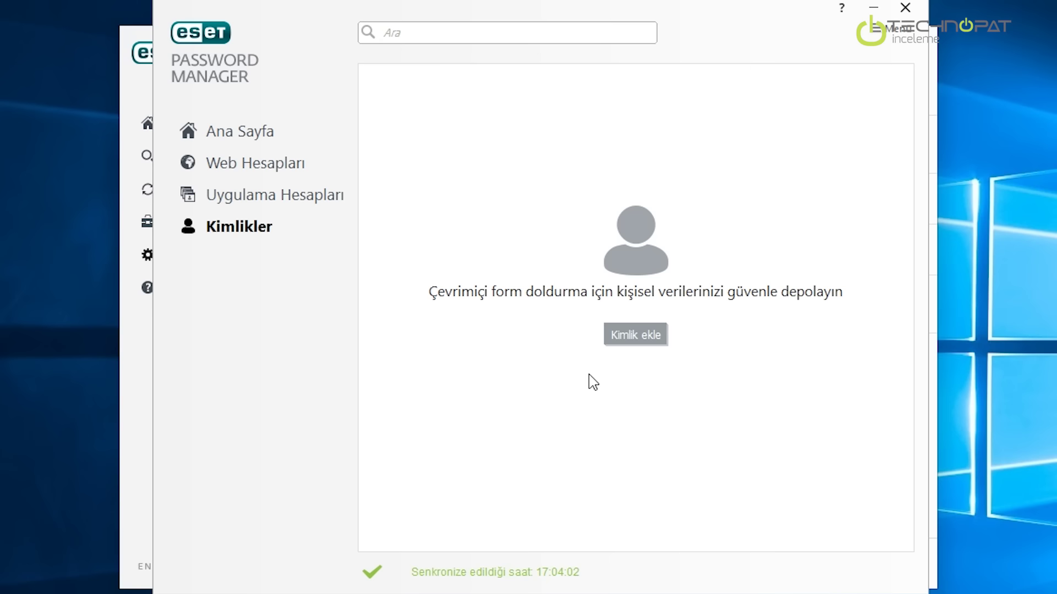
click(261, 140)
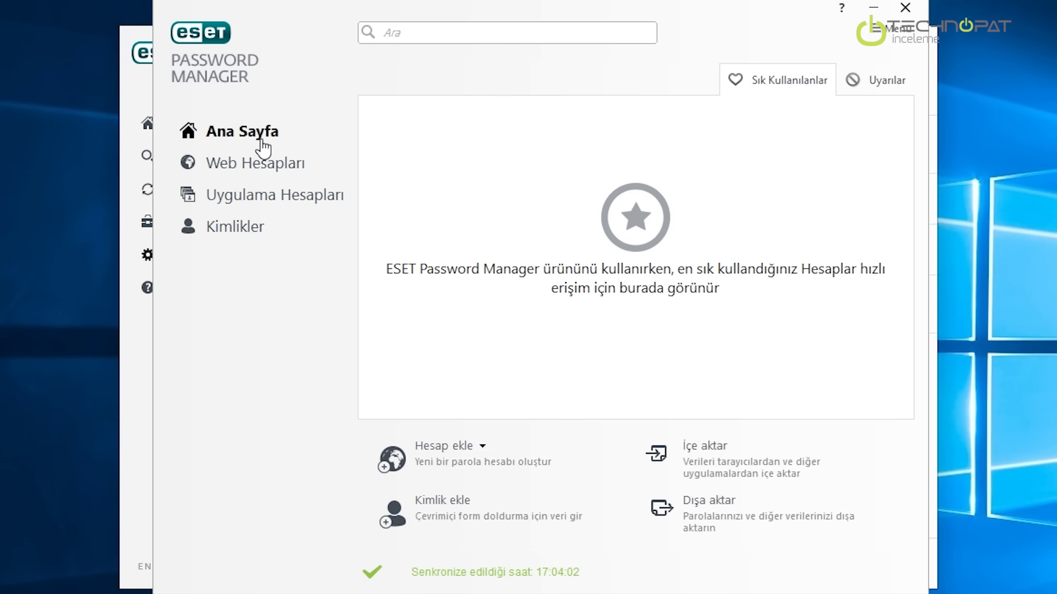
Generate a 15-character password with Password Manager's password generator and reveal it
click(895, 36)
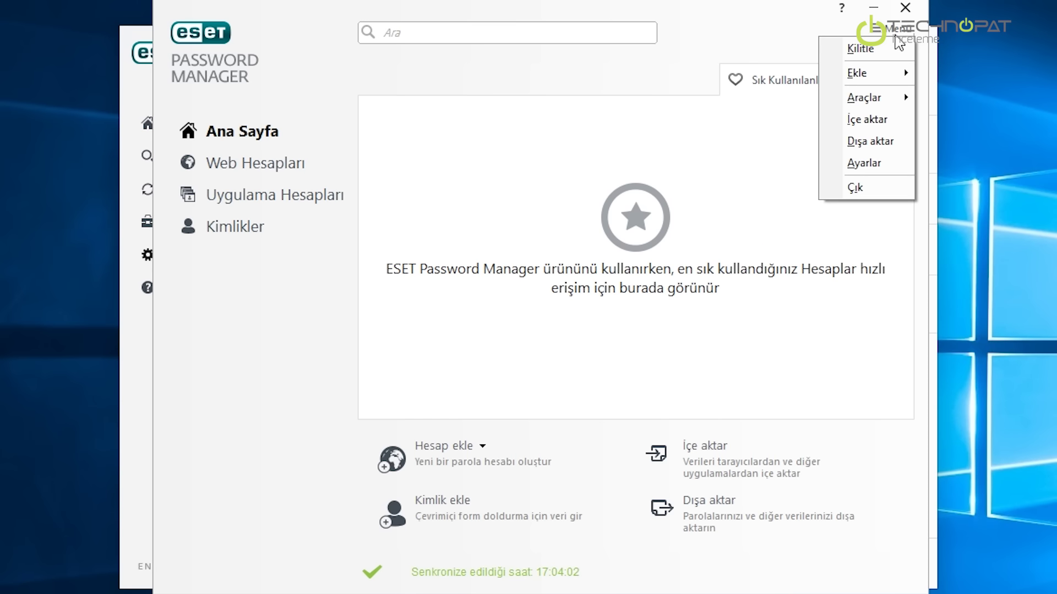
mouse_move(888, 98)
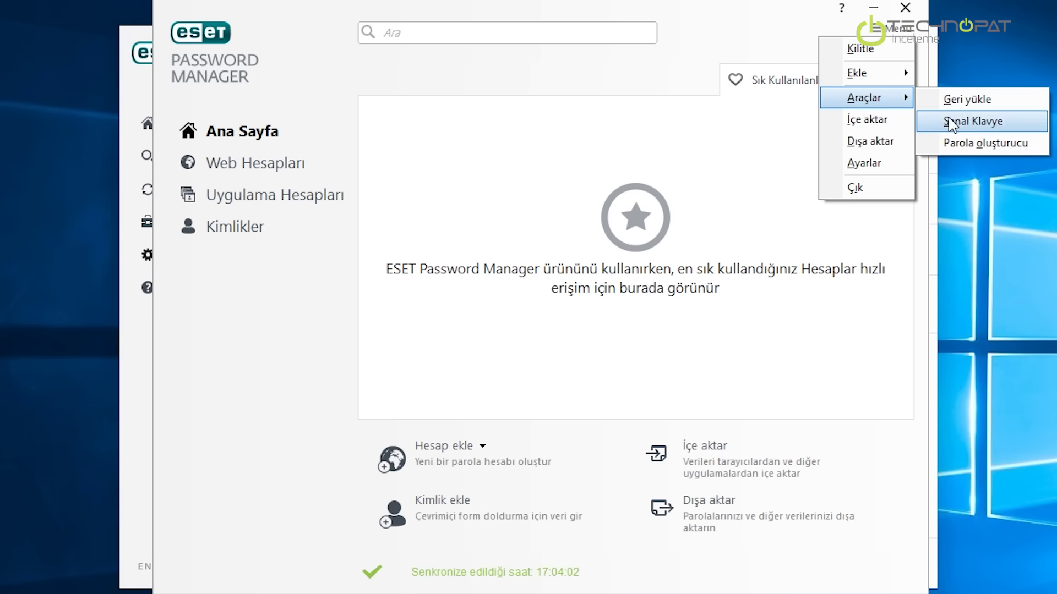
click(956, 145)
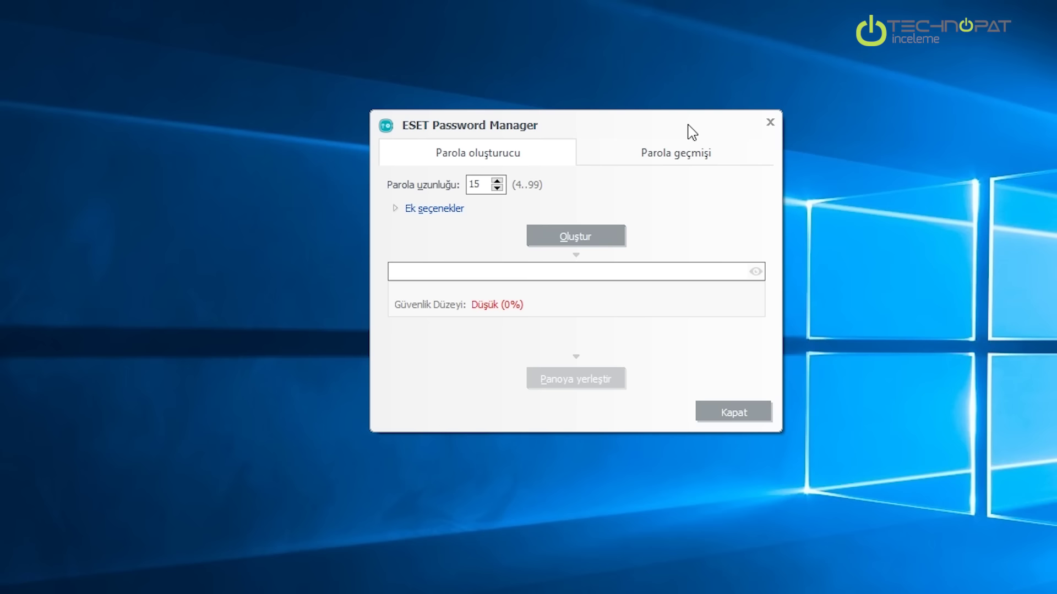
click(603, 238)
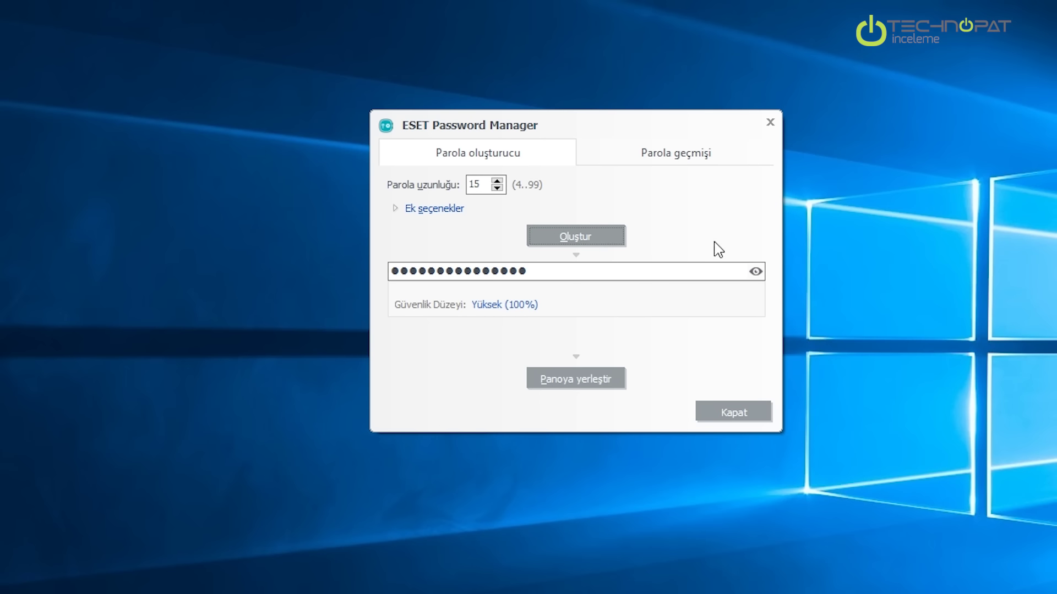
click(756, 272)
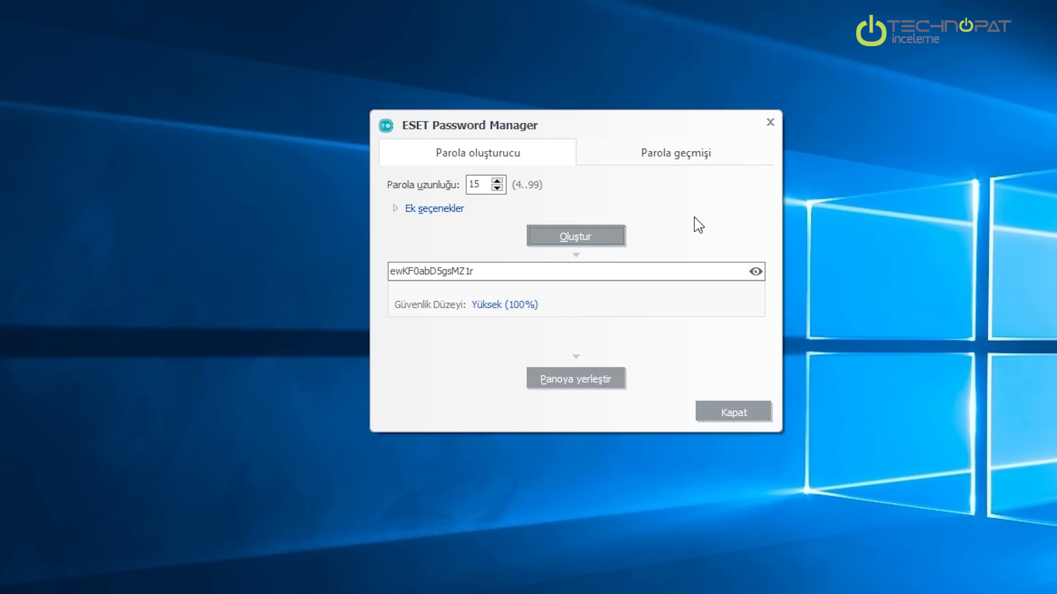
Set the password length to 99, generate a new password and check the generator's additional options
double_click(476, 185)
text(99)
click(613, 238)
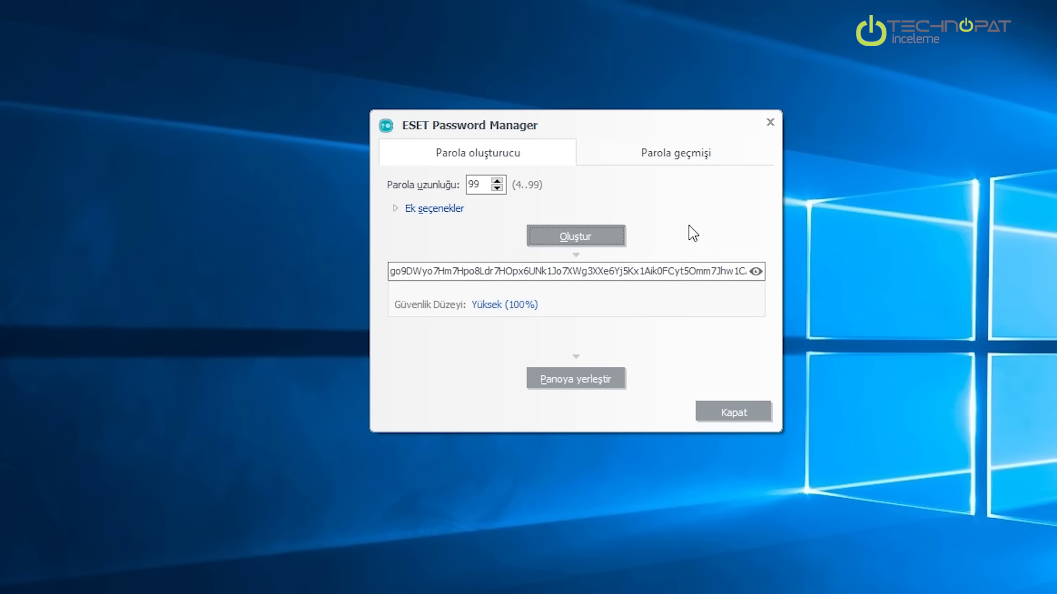
click(448, 209)
click(447, 210)
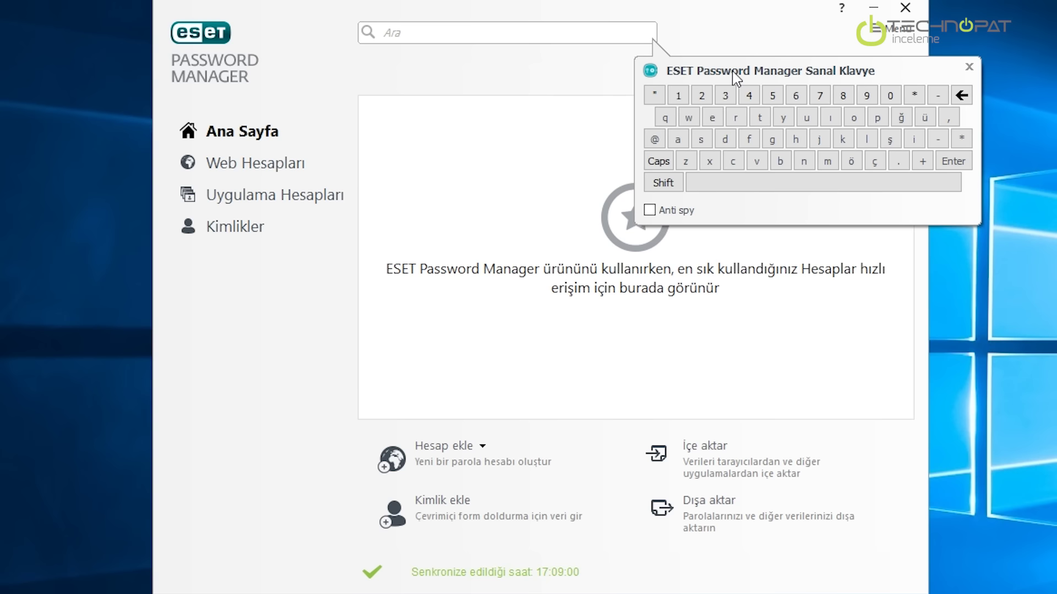
Enable Anti spy on the virtual keyboard and test it by entering a first name in the search field and erasing it
click(650, 210)
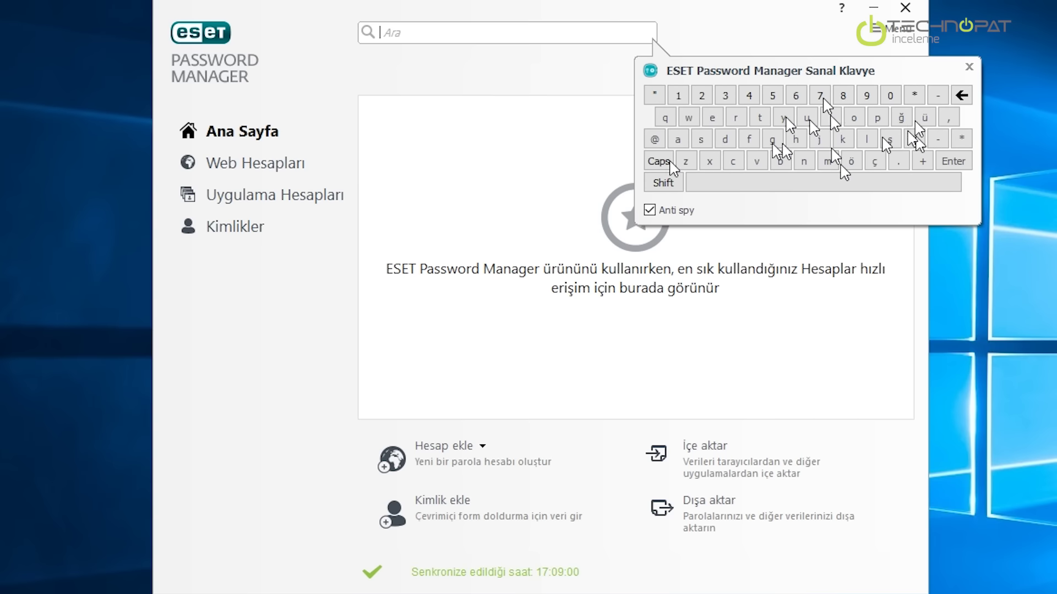
click(736, 118)
click(712, 118)
click(724, 139)
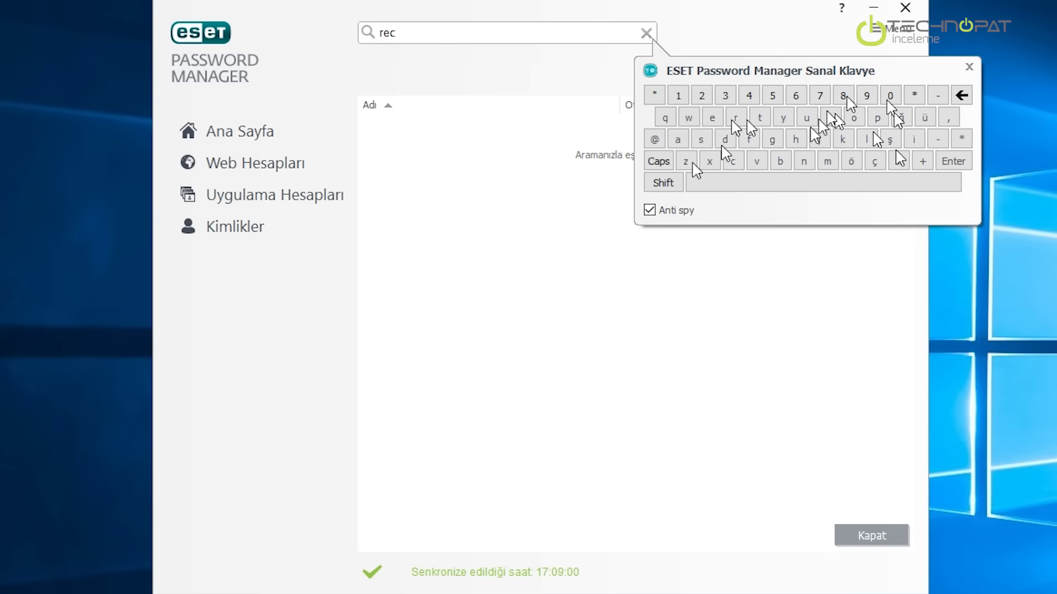
click(712, 118)
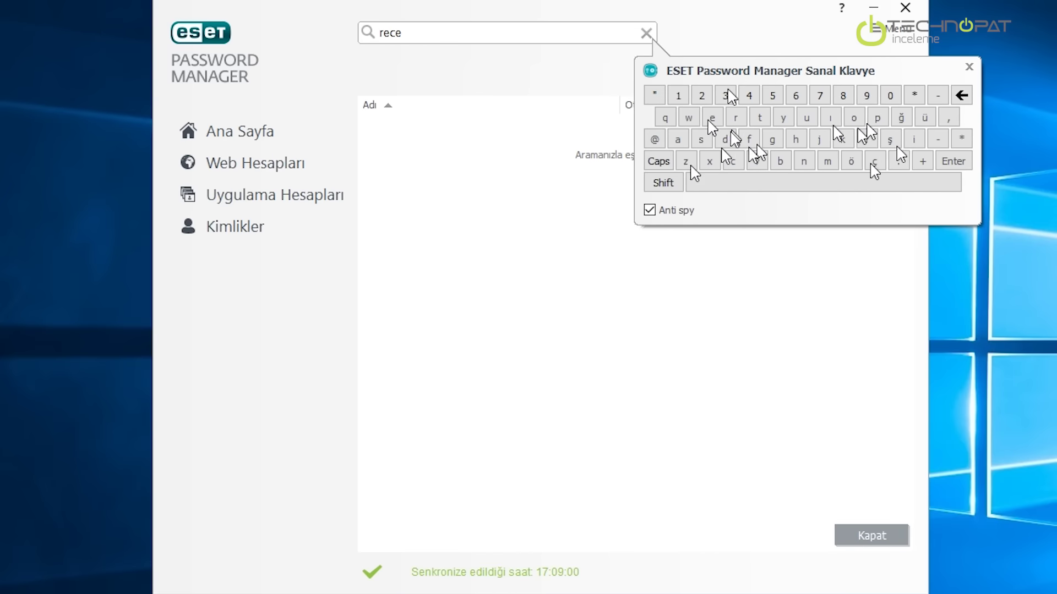
click(878, 117)
click(962, 96)
click(962, 95)
click(961, 96)
click(961, 95)
click(962, 95)
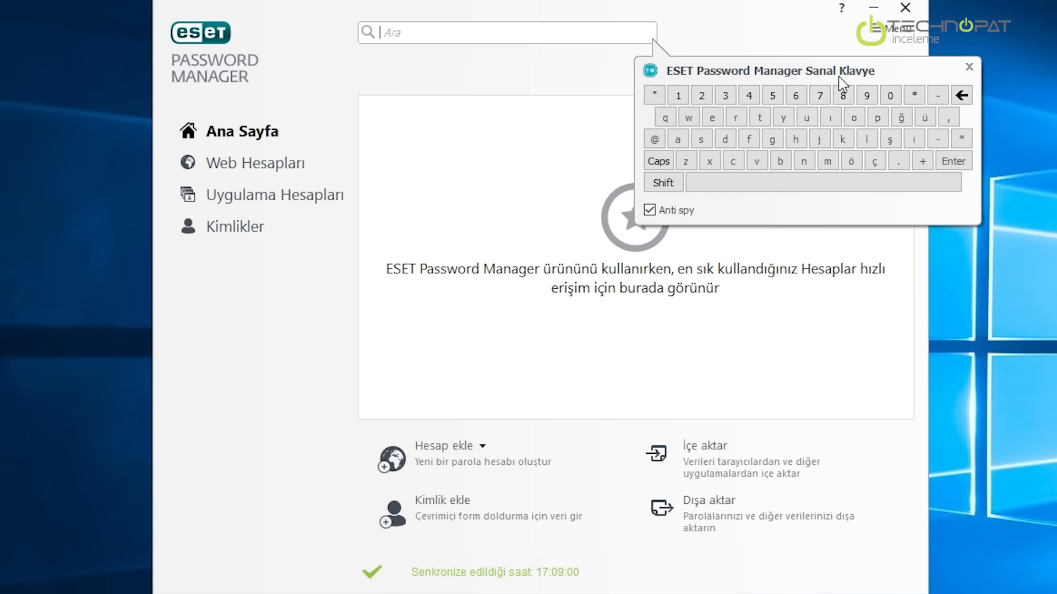
Enter "tecbno" in the Password Manager search field with the Anti spy virtual keyboard
click(760, 118)
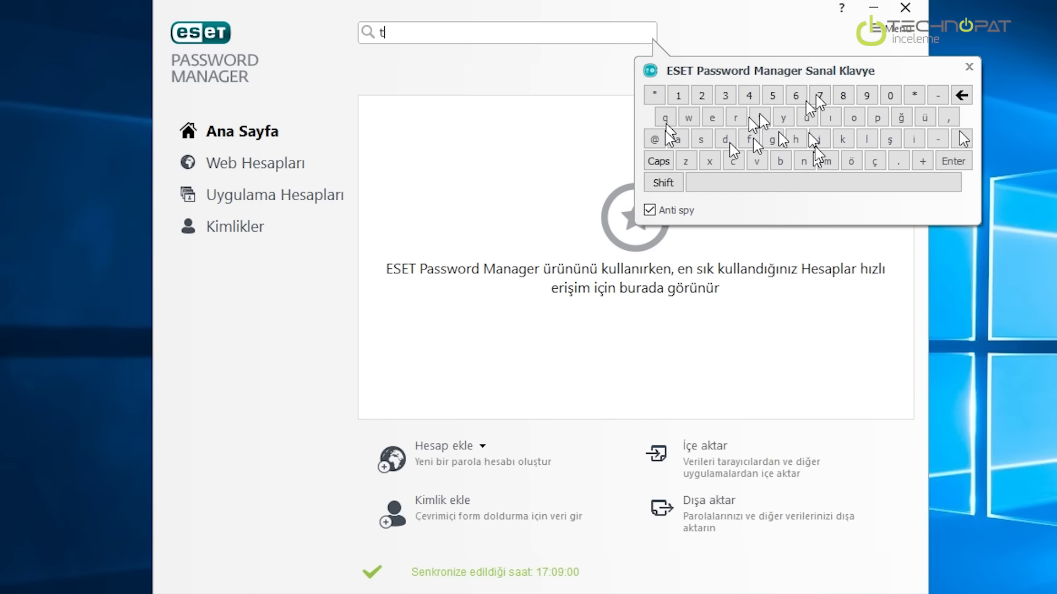
click(712, 117)
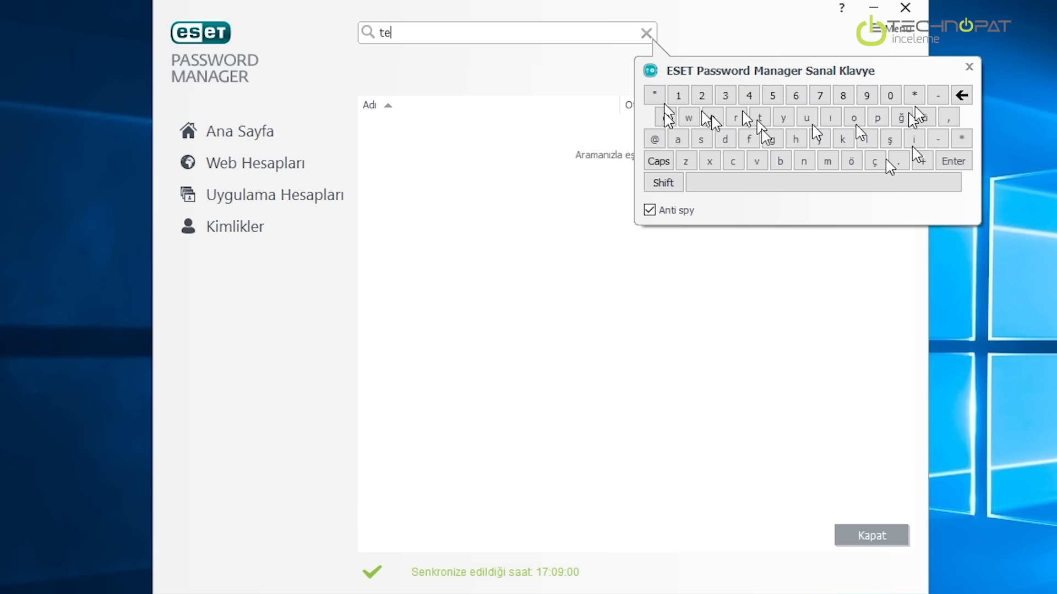
click(733, 161)
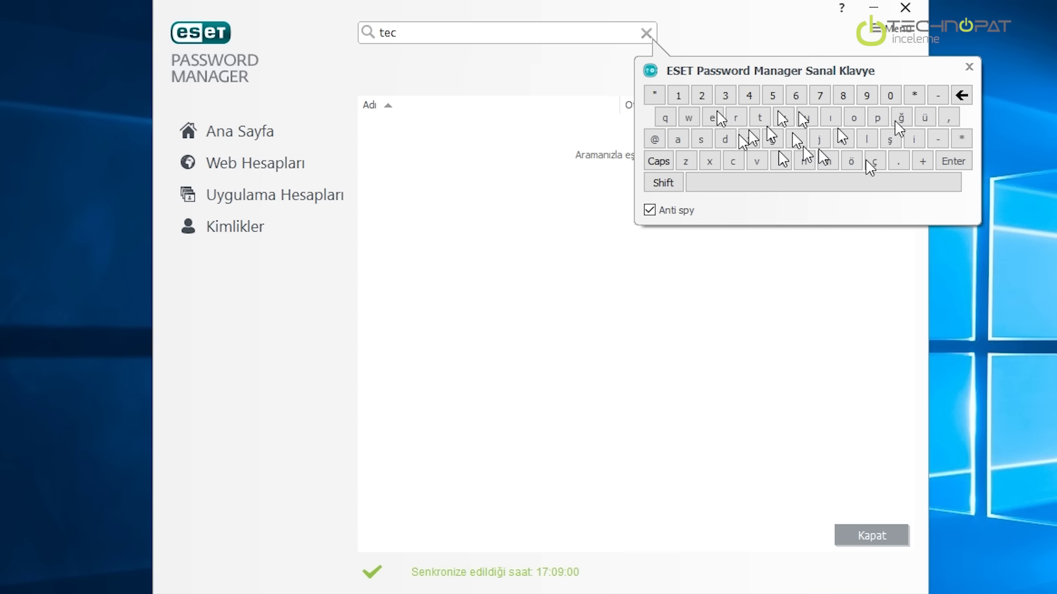
click(780, 161)
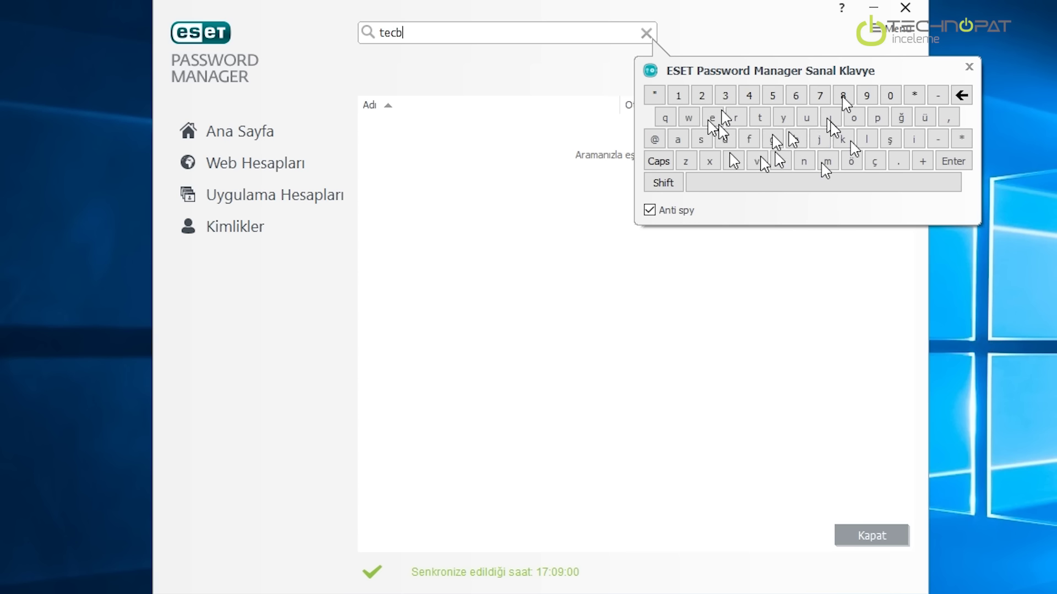
click(803, 161)
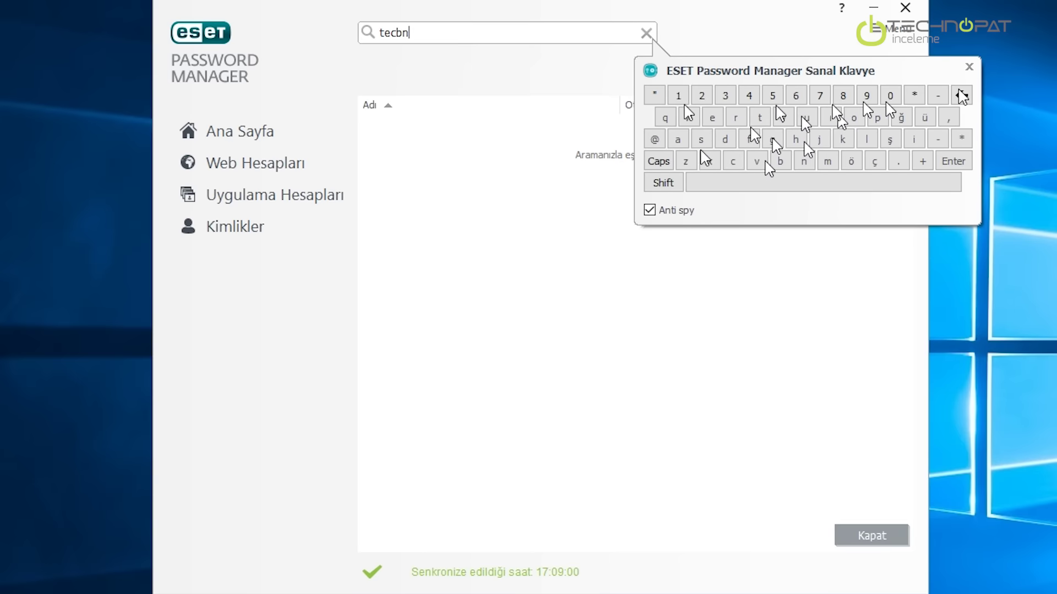
click(854, 117)
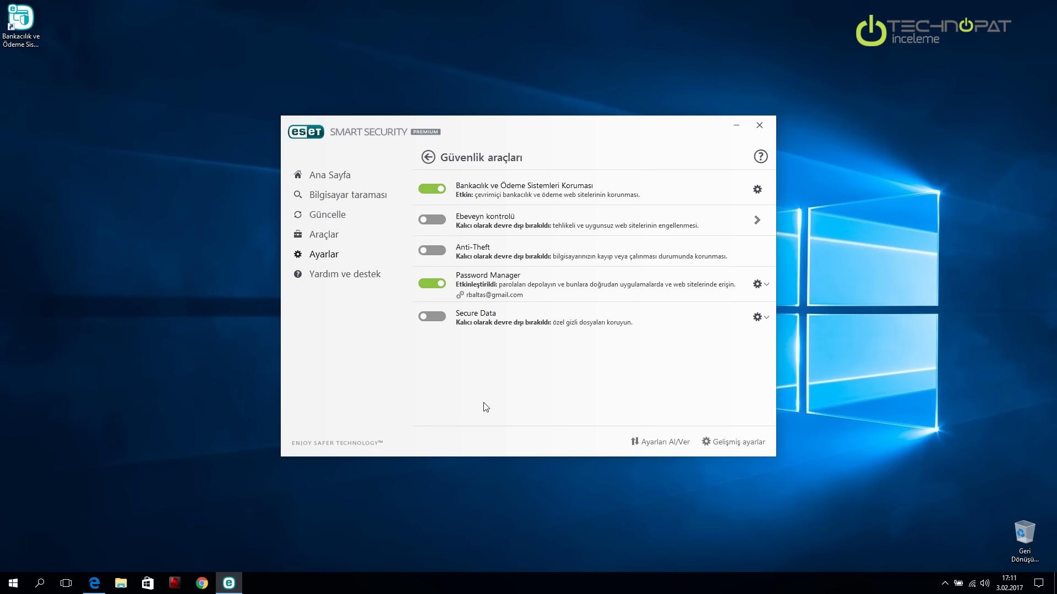
Launch the Bankacılık ve Ödeme Sistemleri Koruması browser from the desktop, restore it to a smaller window and open Garanti's BİREYSEL internet banking login
click(34, 27)
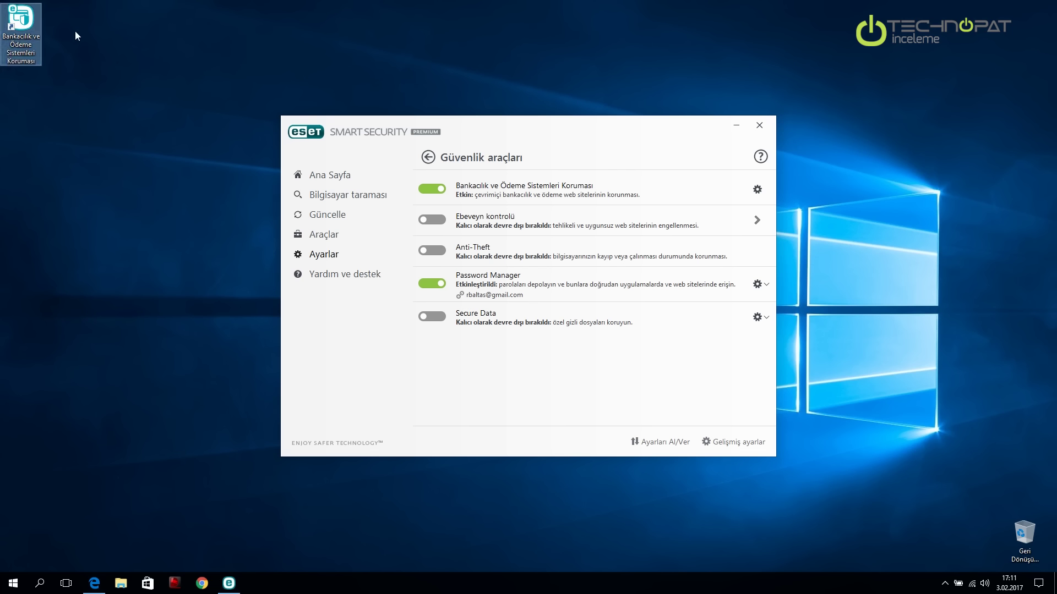
double_click(32, 25)
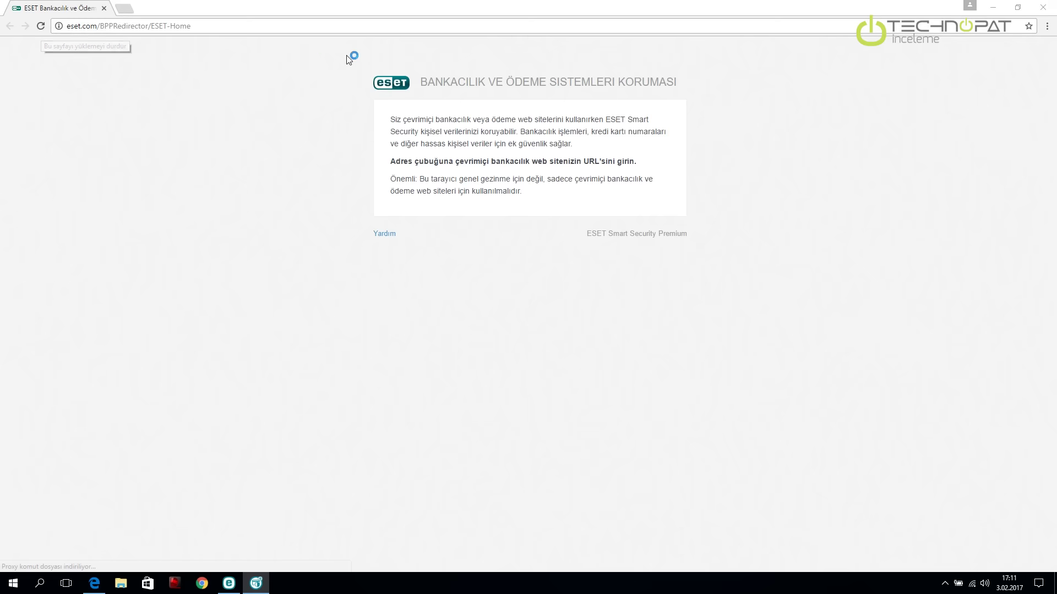
double_click(454, 10)
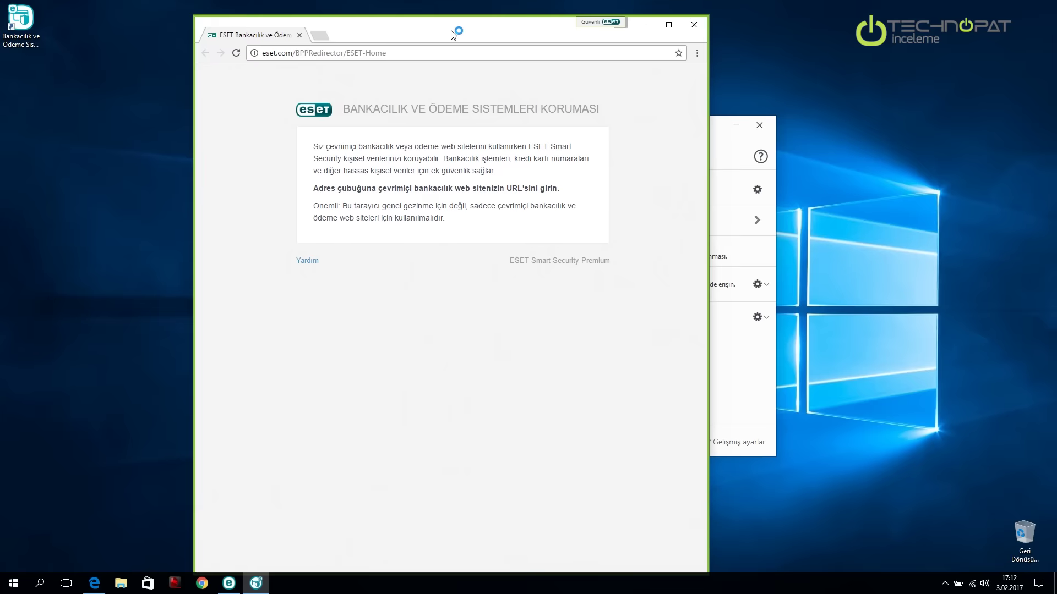
drag(448, 9, 493, 19)
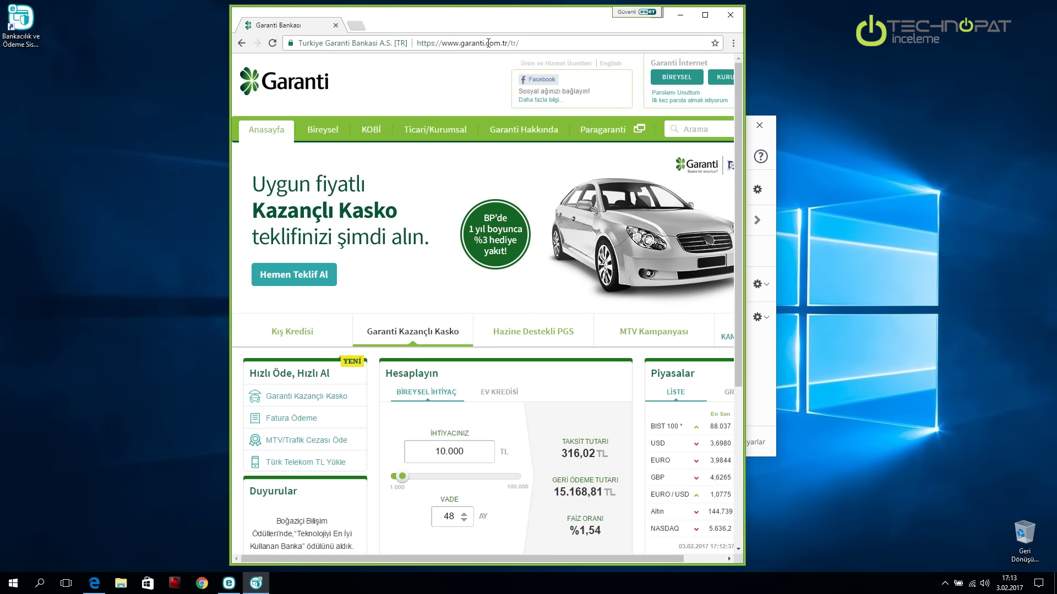
click(674, 81)
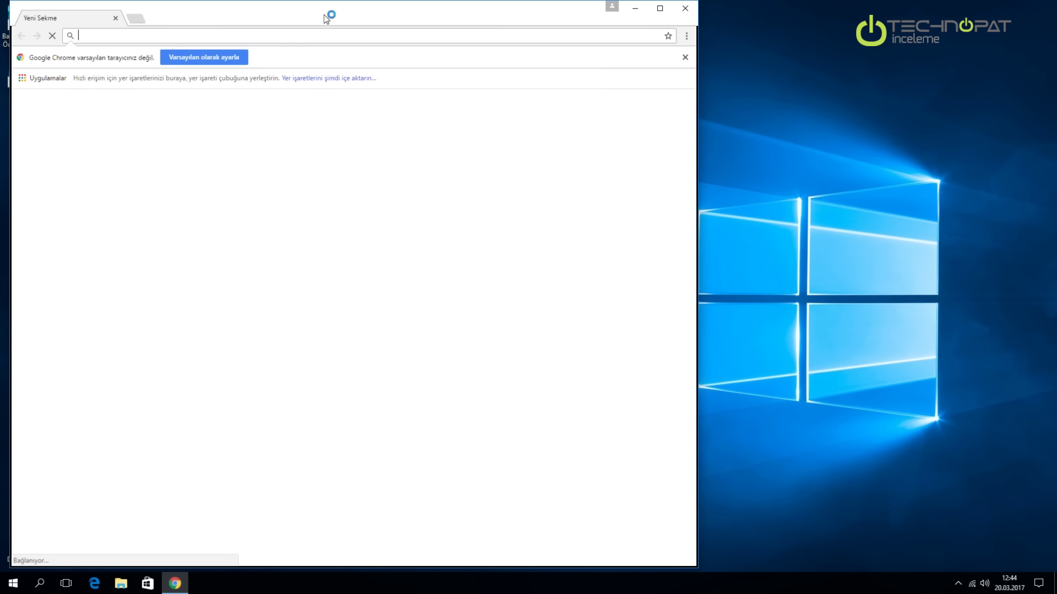
Maximize the regular Chrome window, search for "garanti bankası" and open the bank's website
double_click(386, 21)
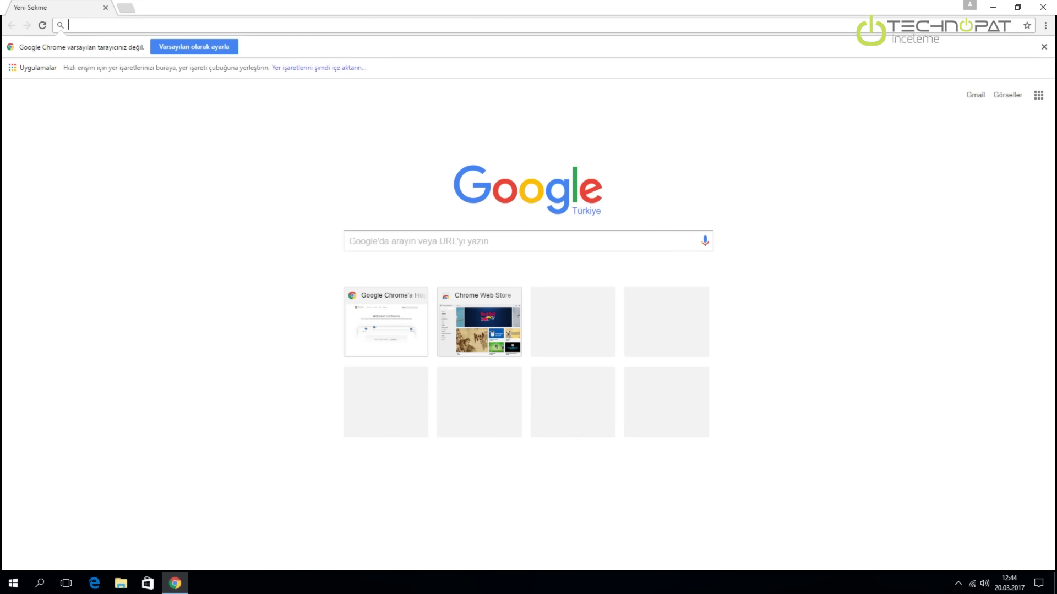
text(gara)
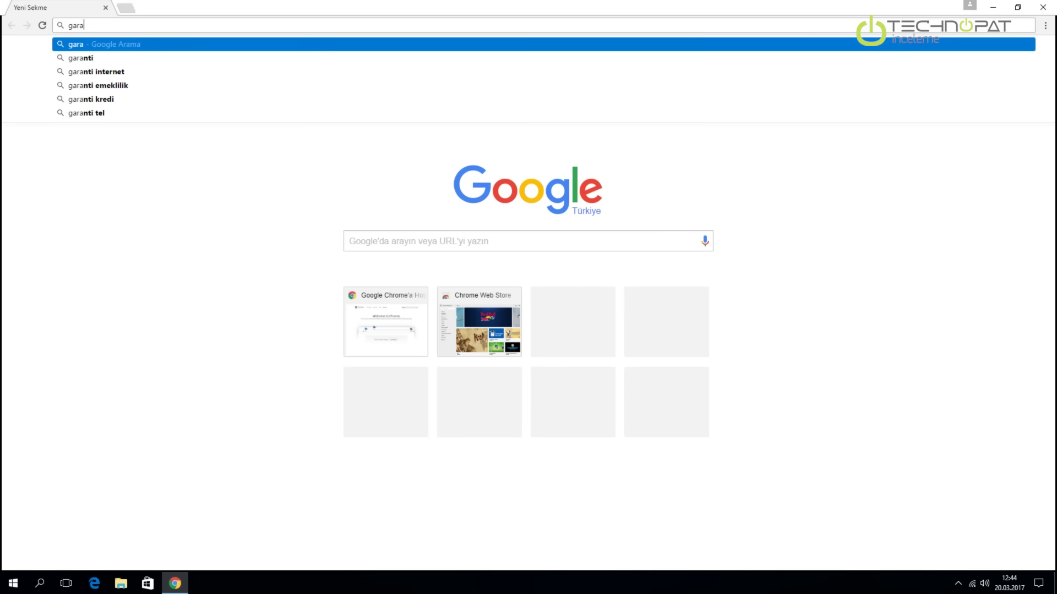
text(nti bankası)
key(Return)
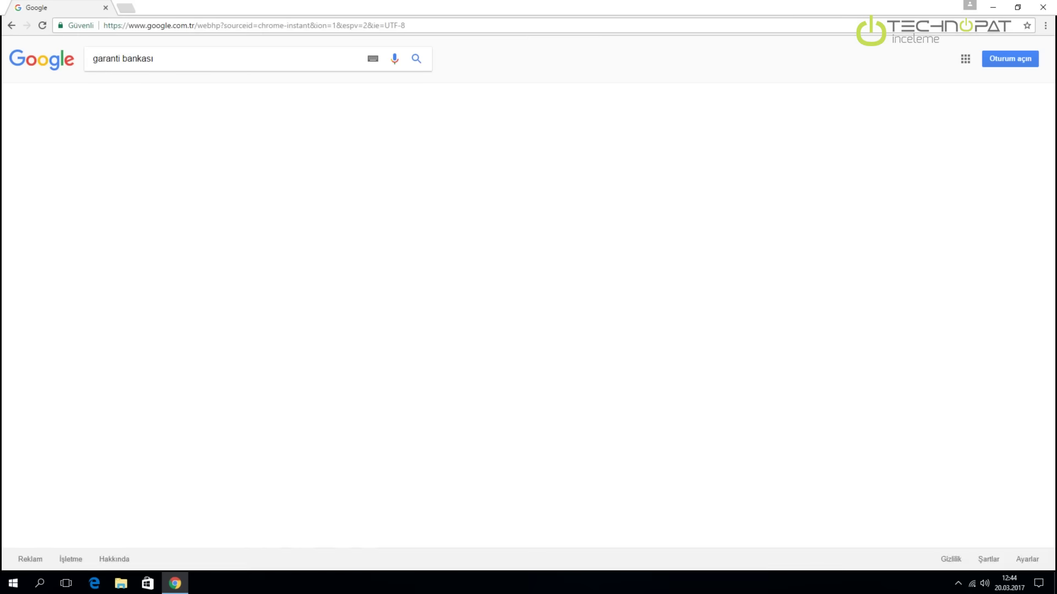
click(154, 233)
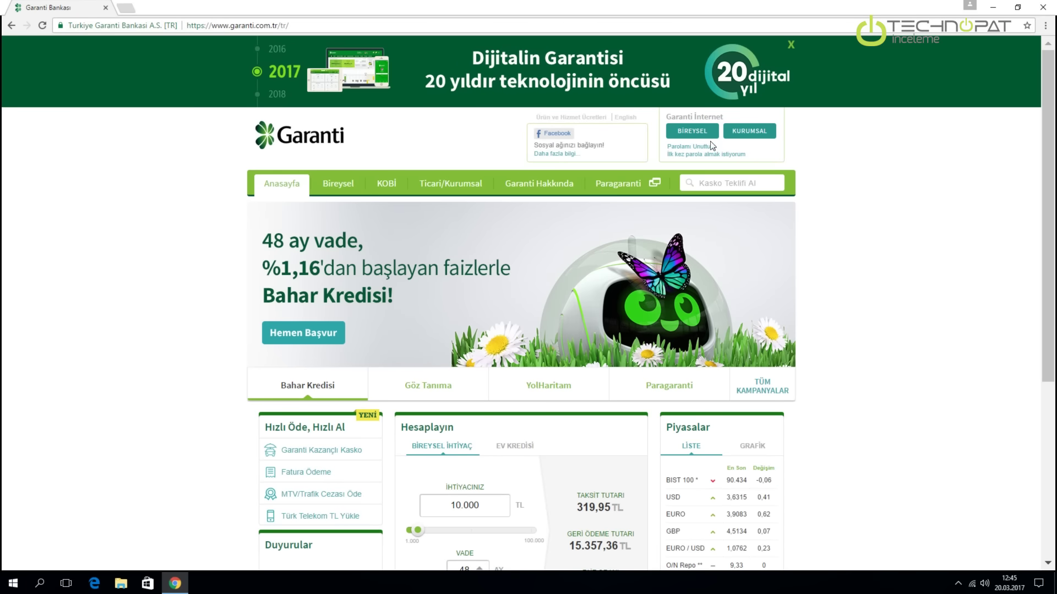
Open Garanti's BİREYSEL login in the ESET secured browser, with the choice remembered for this site, and minimize the redirect window
click(693, 132)
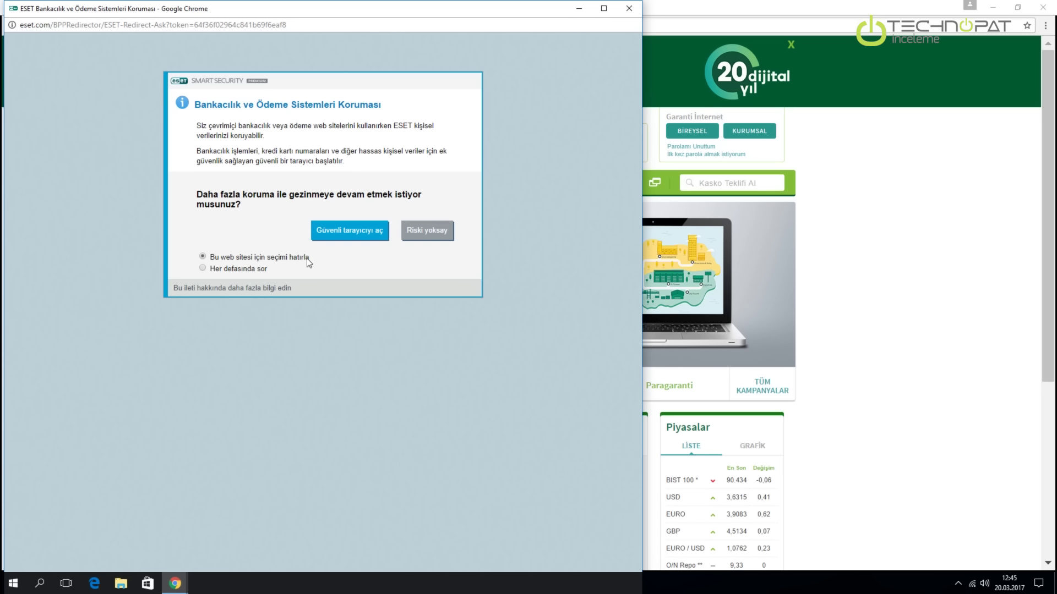
click(354, 229)
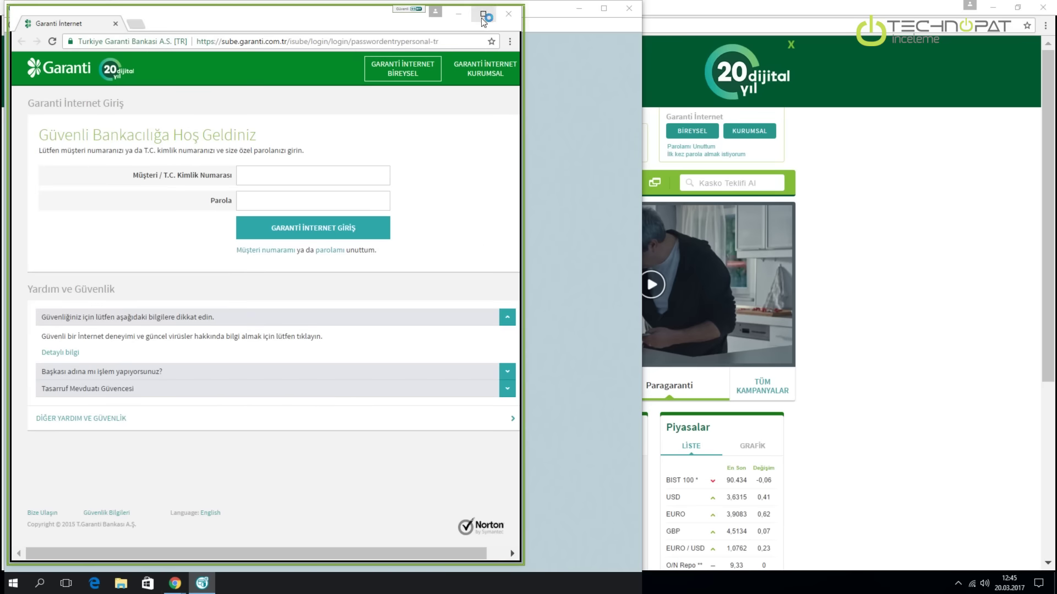
click(579, 8)
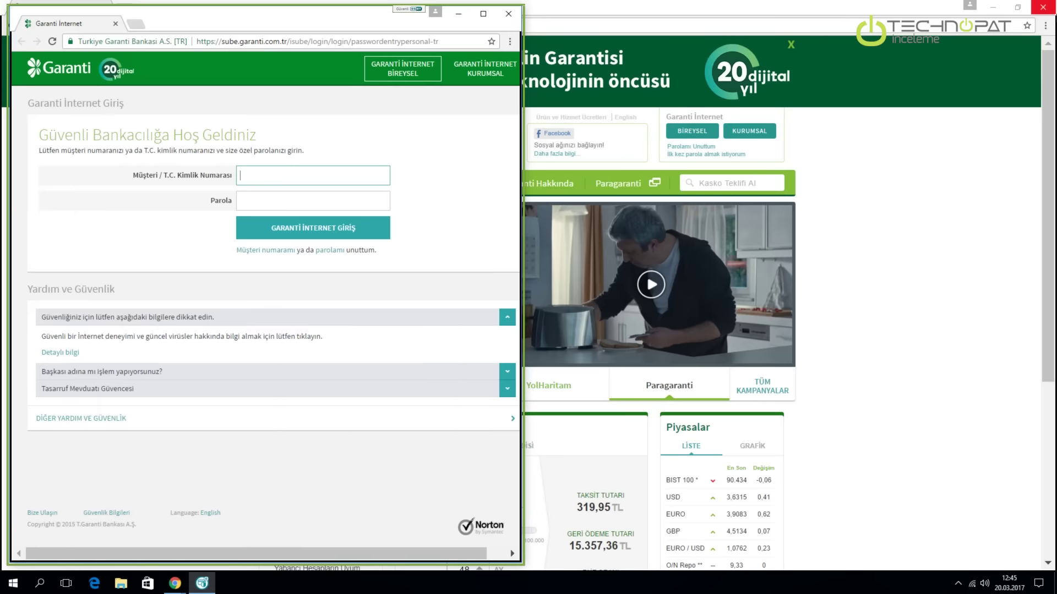
Minimize the regular Chrome window, maximize the secured browser, and reopen Garanti's BİREYSEL login from the bank's home page
click(993, 11)
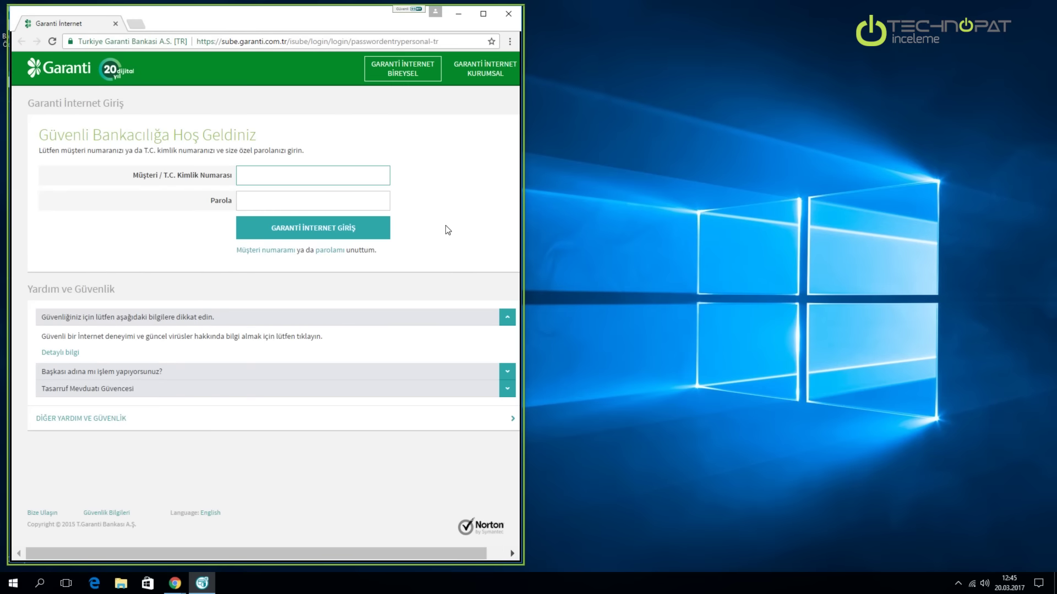
click(483, 13)
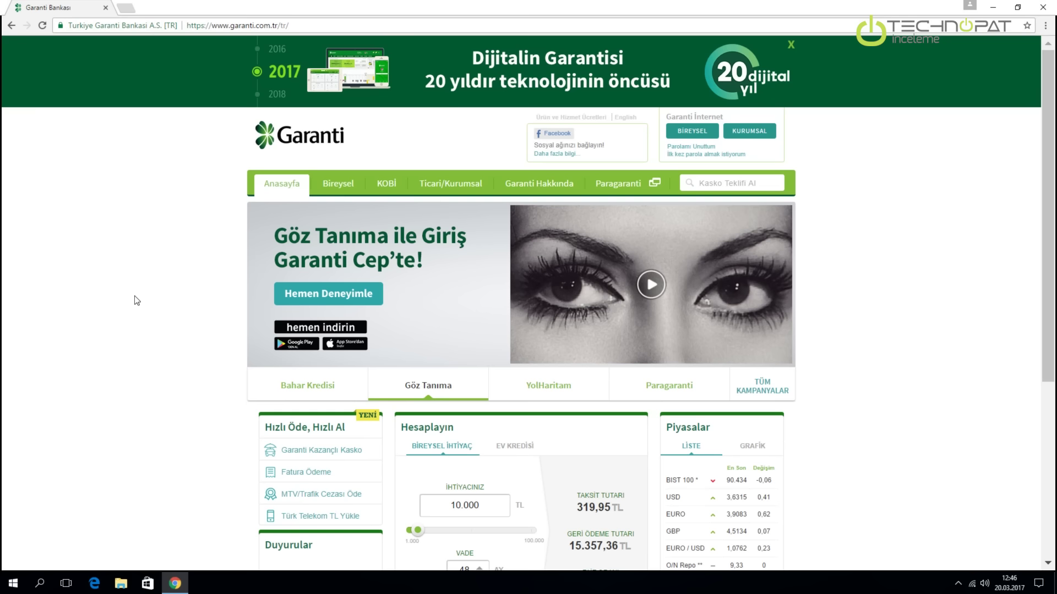
click(689, 132)
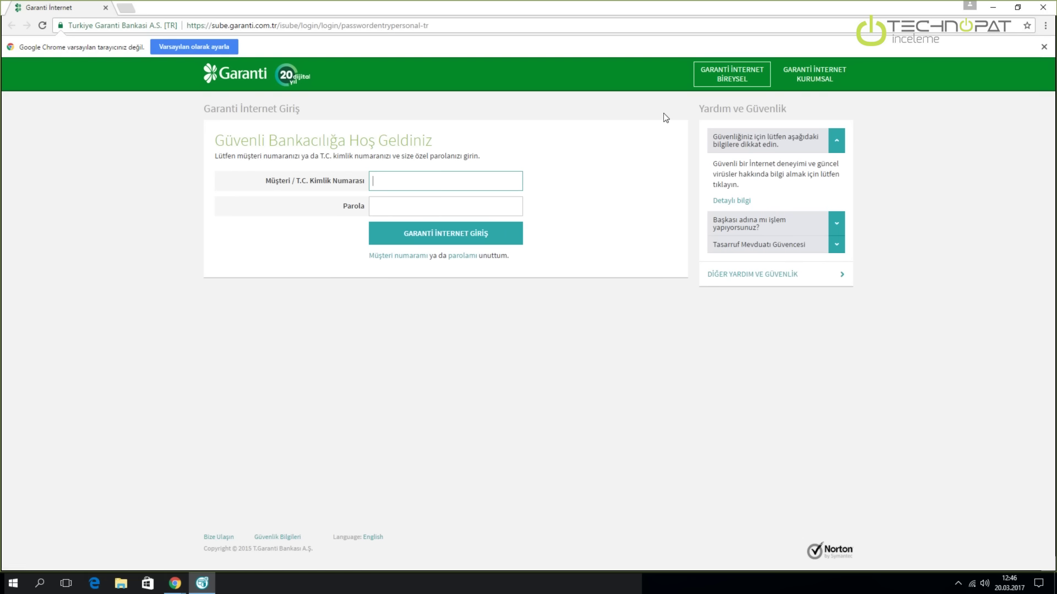
double_click(731, 10)
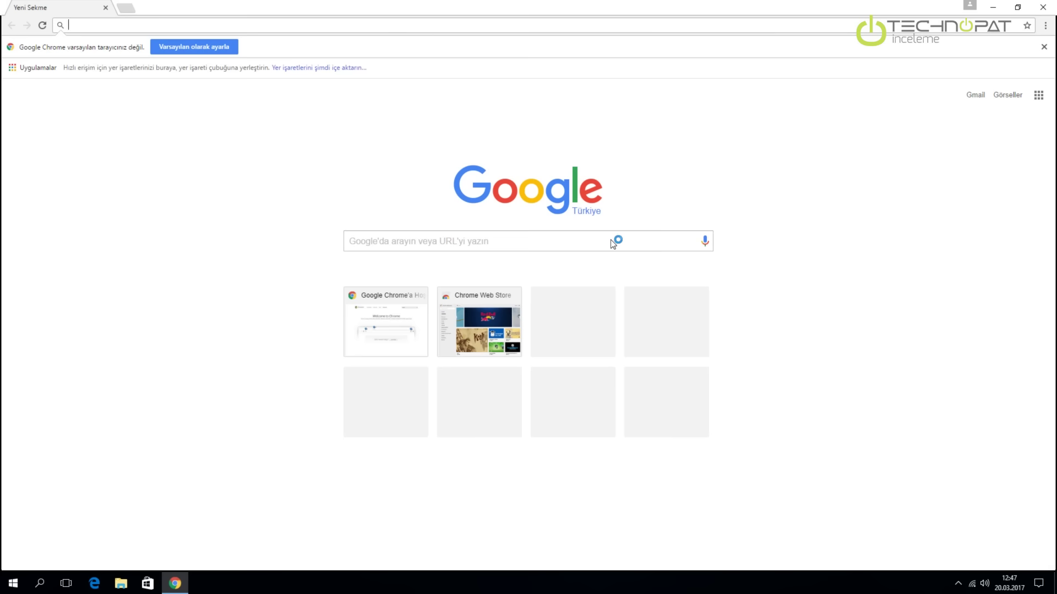
Search for "iş bankası", open the bank's website and launch its Bireysel login in the secured browser with the choice remembered for this site
text(iş bankası)
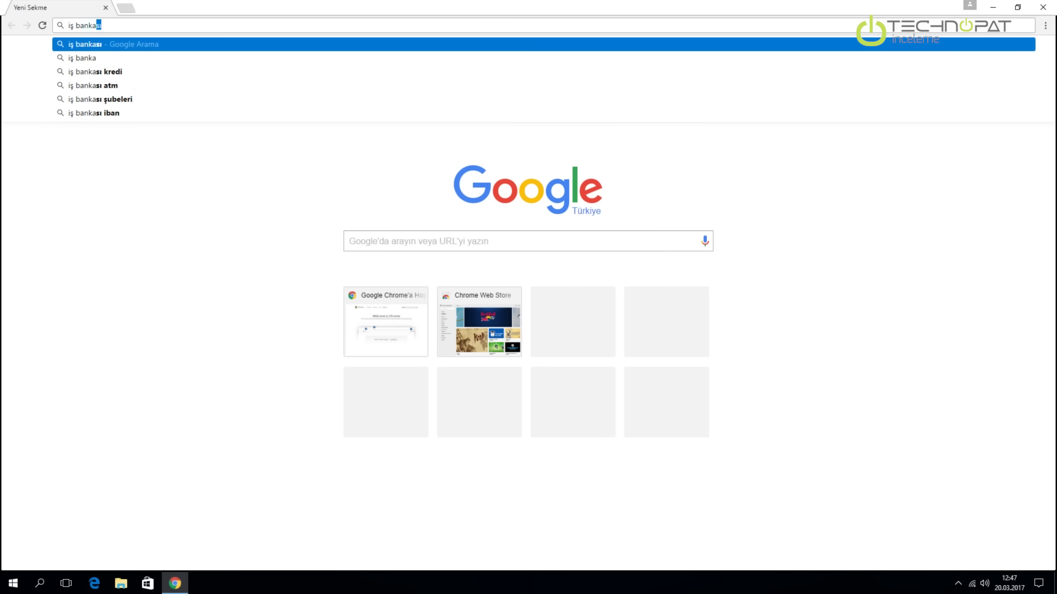
key(Return)
click(183, 136)
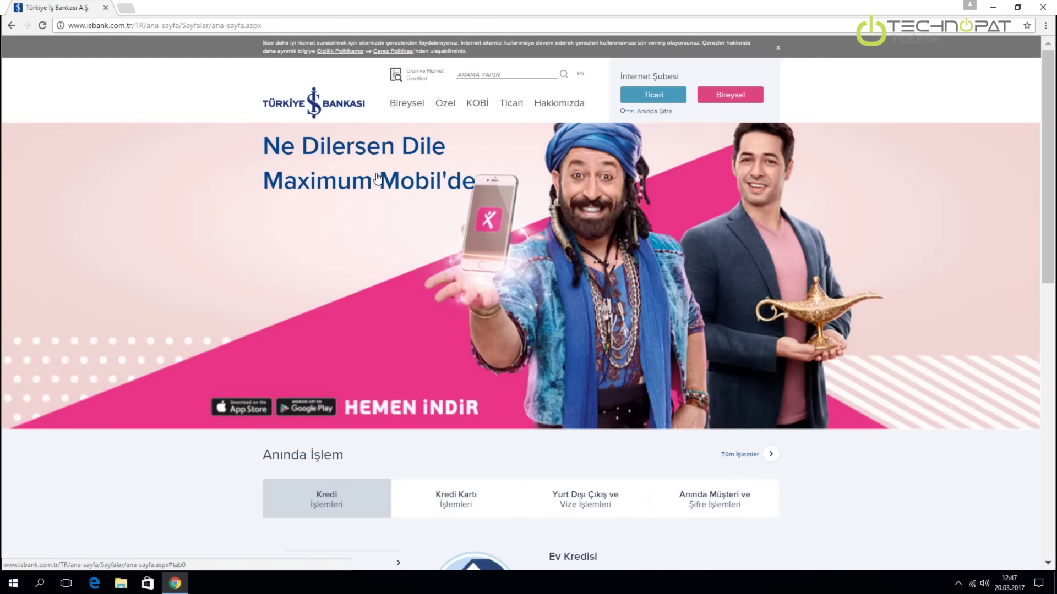
click(719, 94)
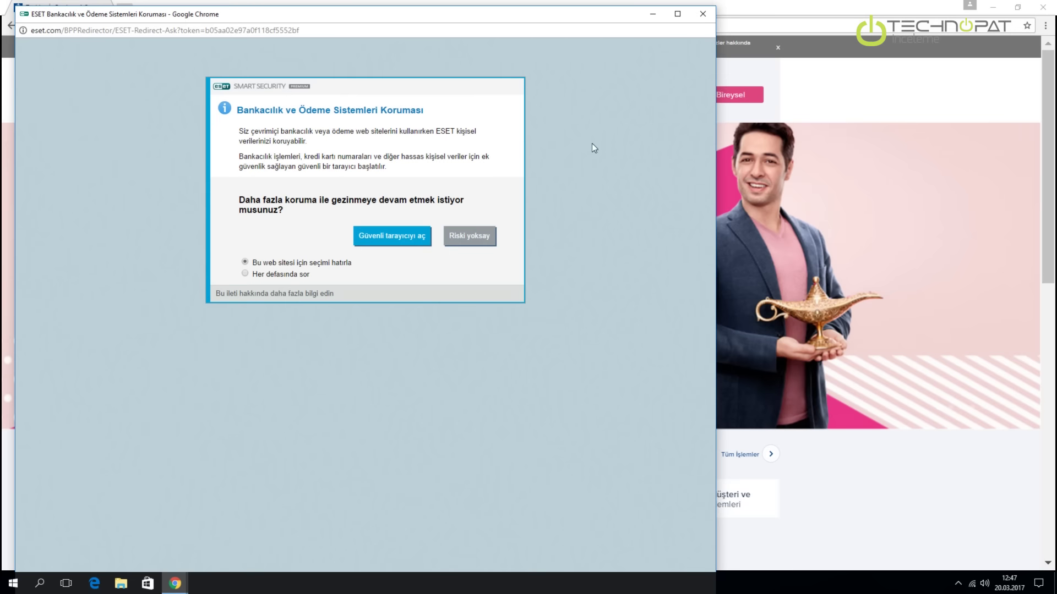
click(411, 236)
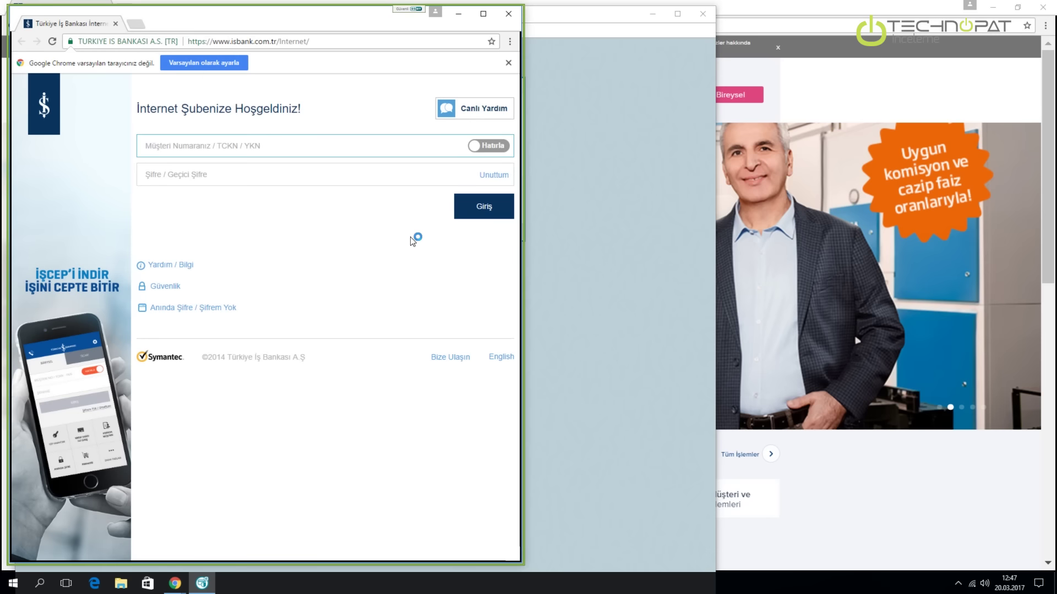
Close the secured browser and the redirect window, and open İş Bankası's Ticari internet branch login
click(508, 14)
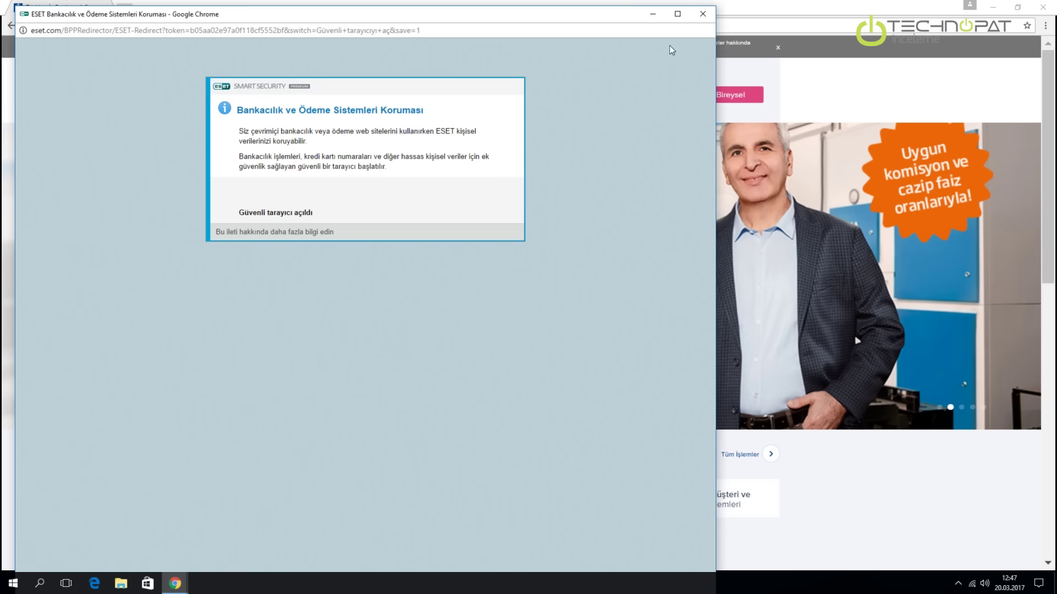
click(708, 19)
click(662, 95)
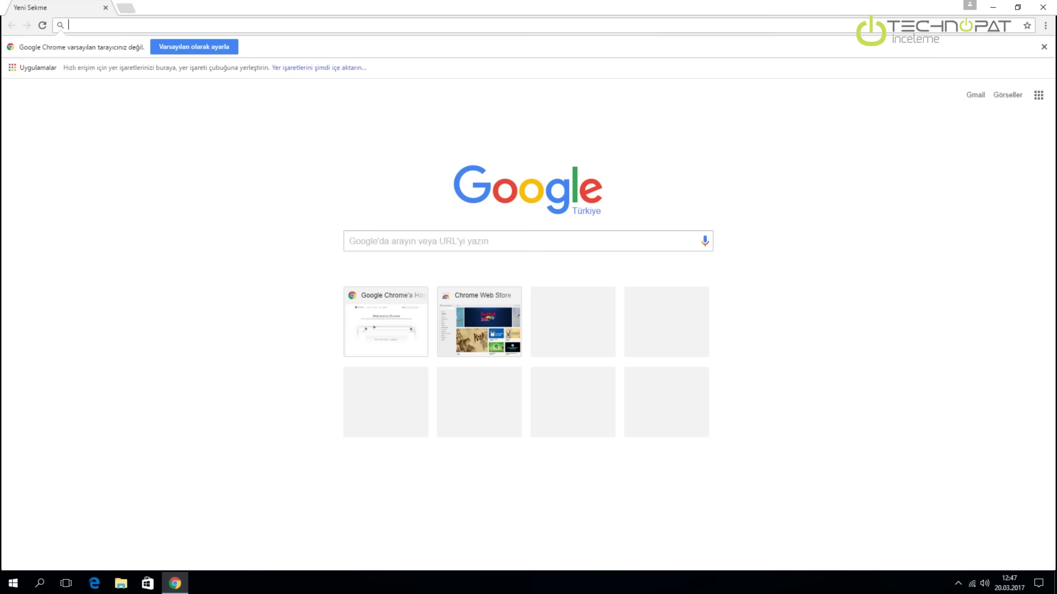
Search for "hsbc" and open the HSBC website from the results
text(hsbc)
key(Return)
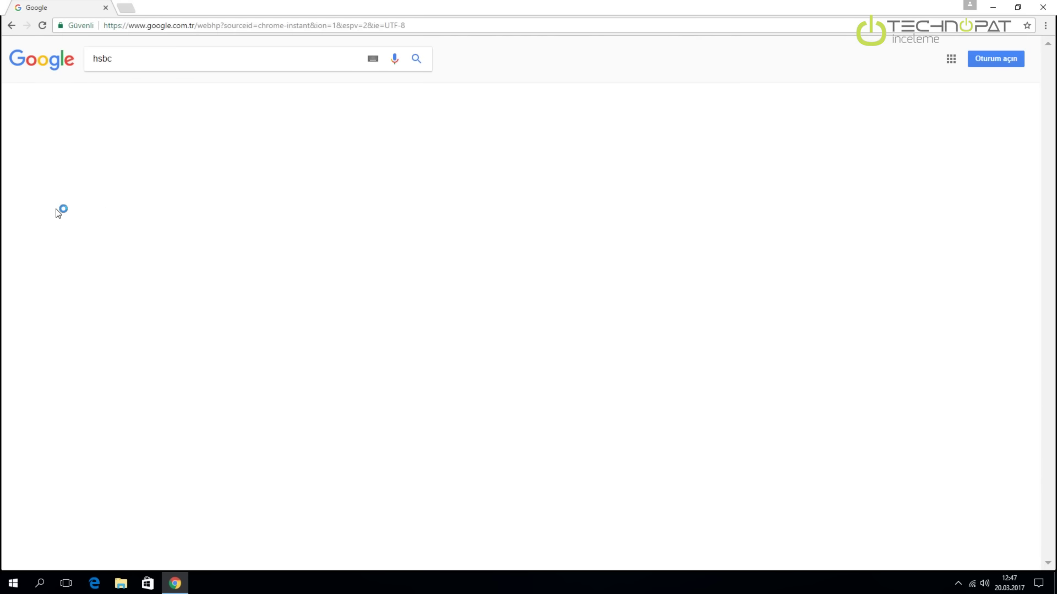
click(102, 203)
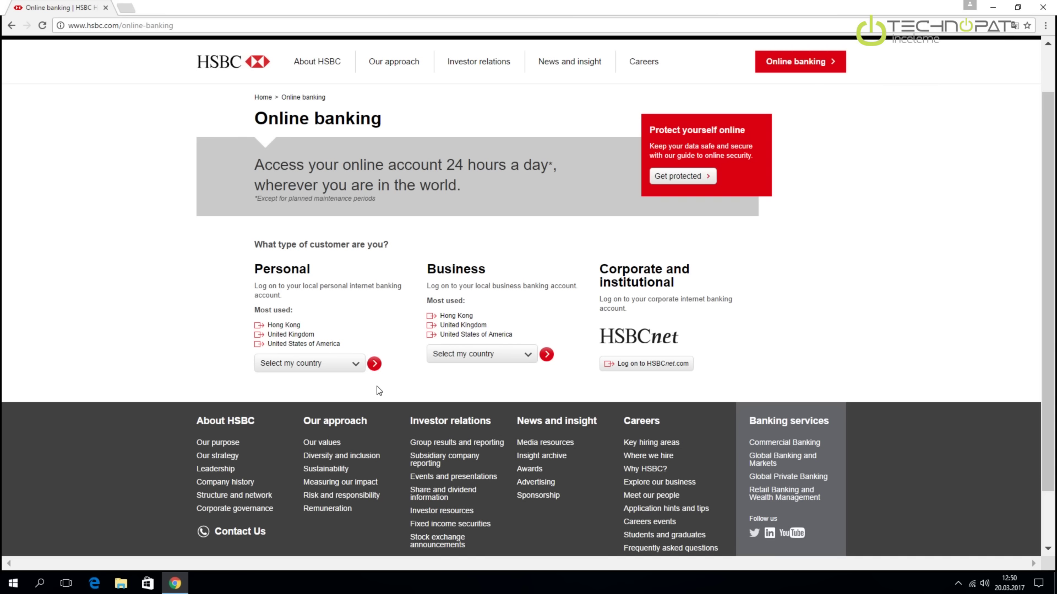
Choose USA as the country for Personal customers on HSBC's online banking page and continue to its banking site
click(355, 364)
scroll(341, 461, down, 2)
scroll(341, 461, down, 8)
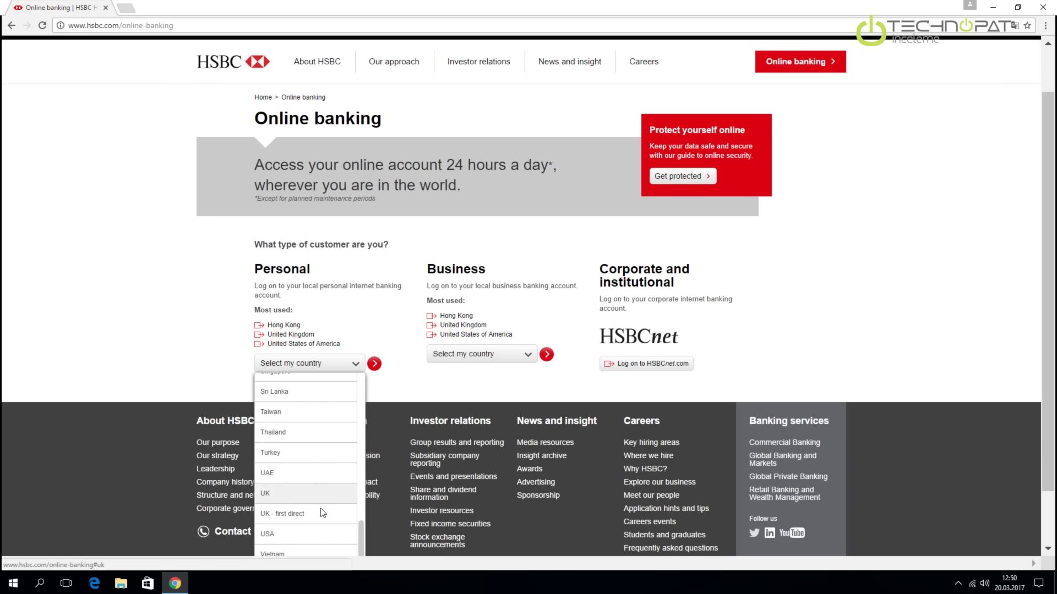
click(276, 535)
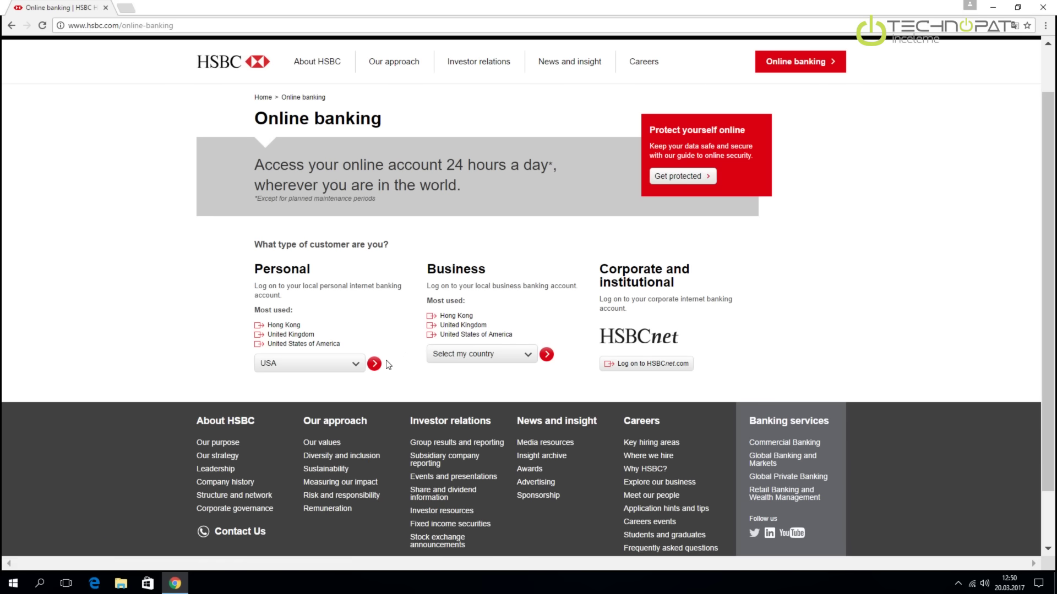
click(374, 363)
click(633, 319)
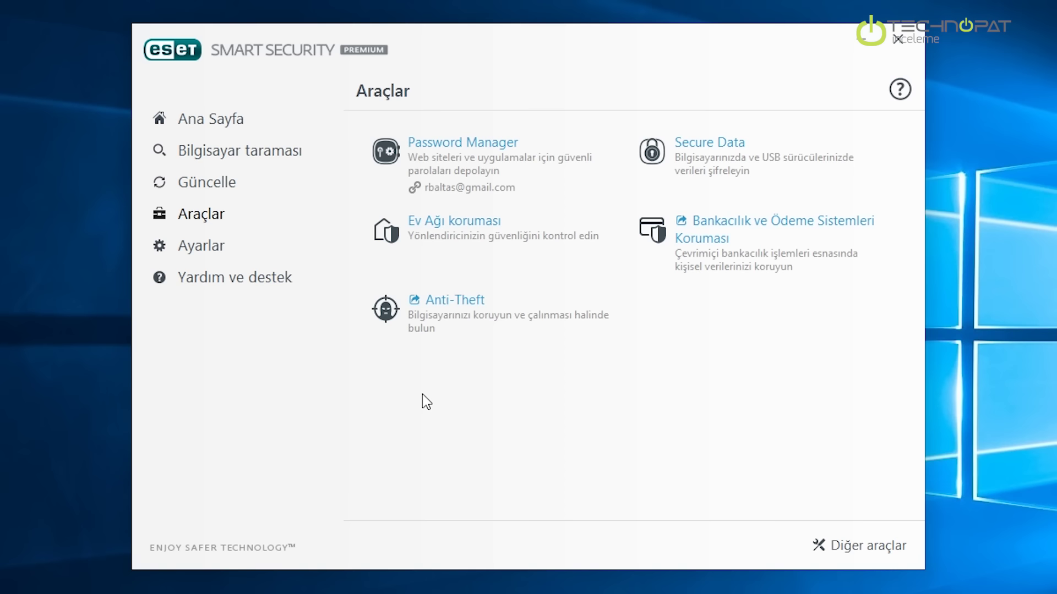
Open the Webcam koruması configuration from ESET's computer protection settings and display its access rules
click(198, 249)
click(490, 159)
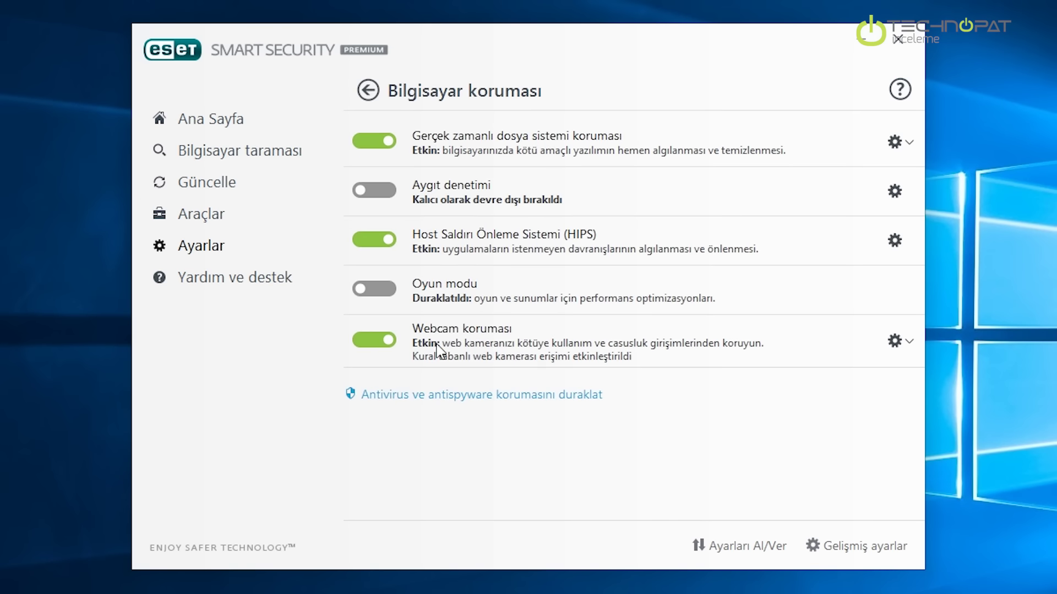
mouse_move(438, 350)
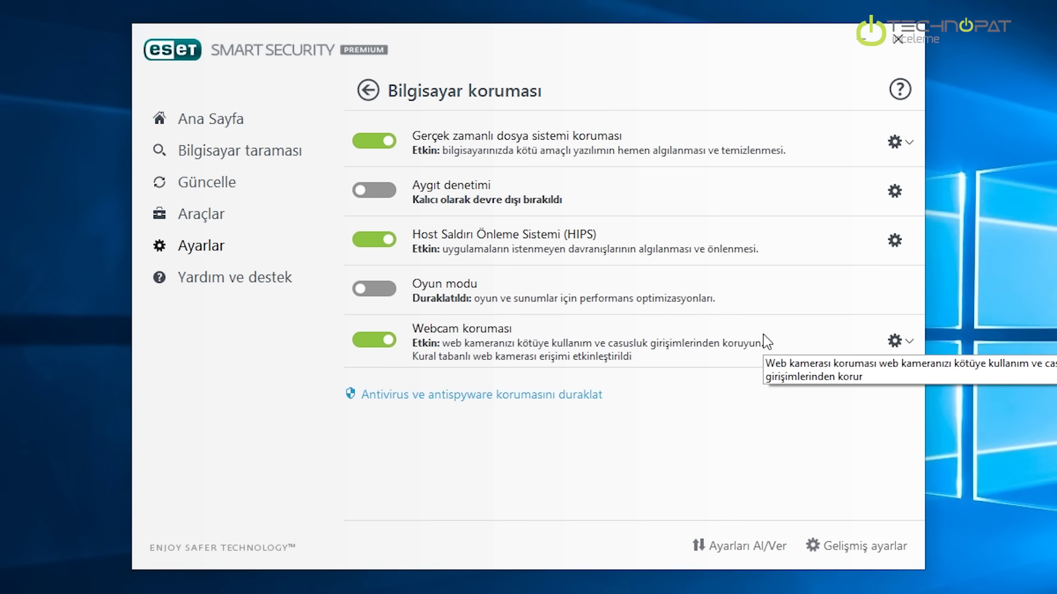
click(897, 343)
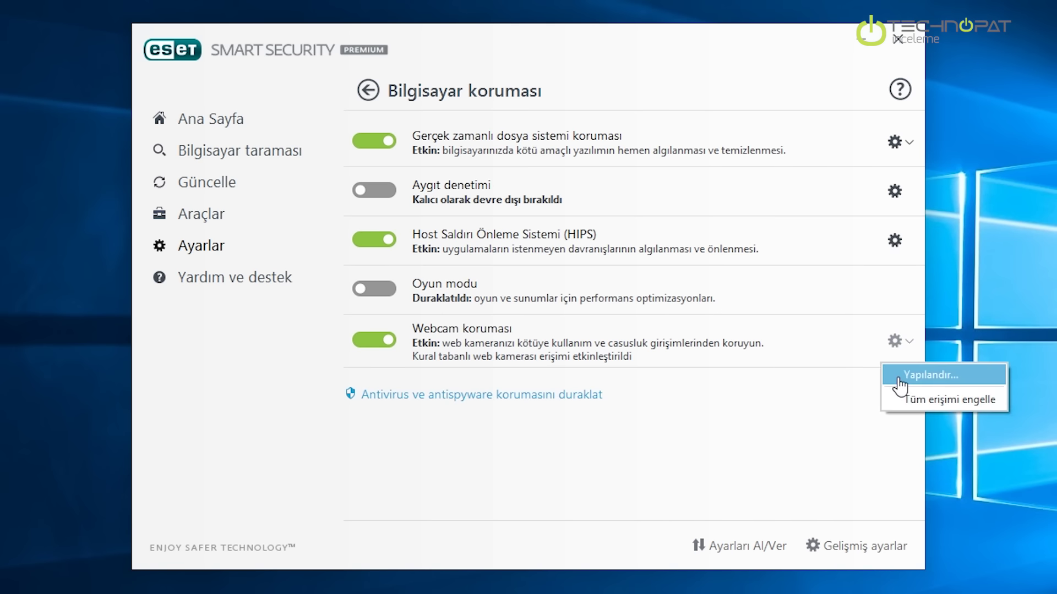
click(898, 377)
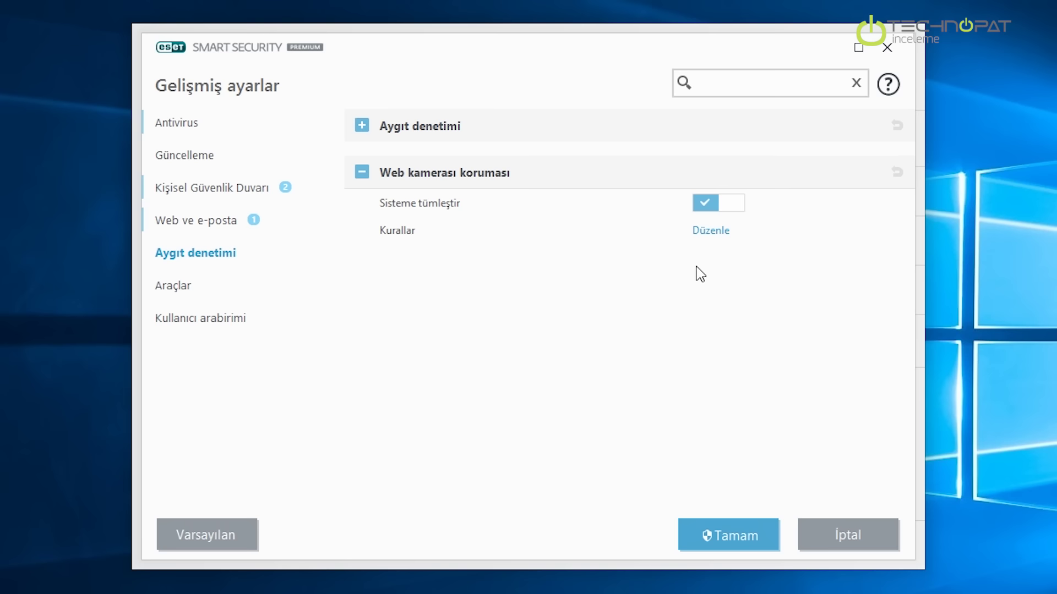
click(713, 231)
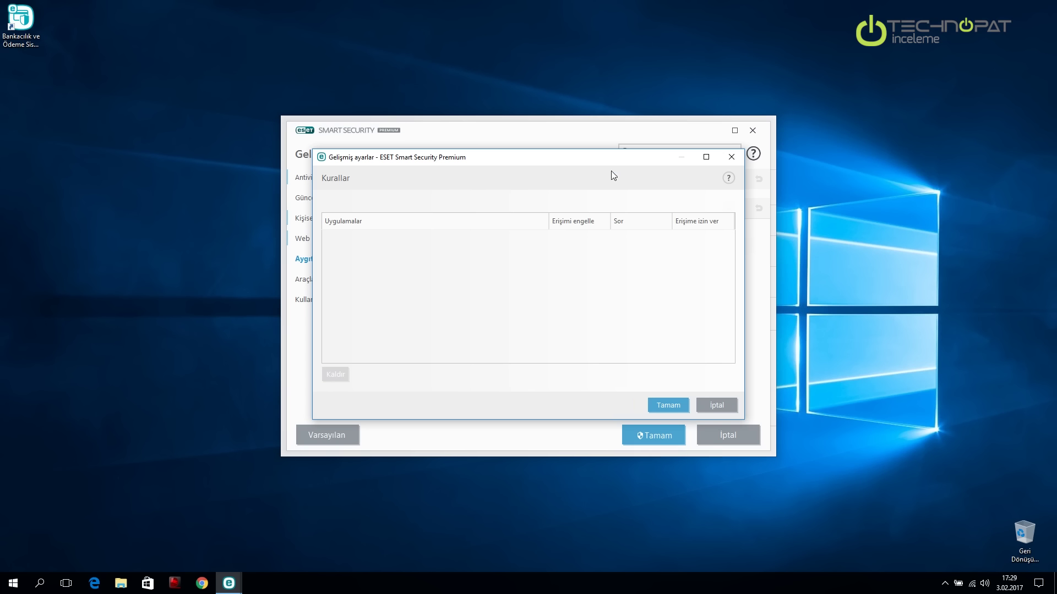
Launch the Windows Kamera app and block its webcam access, with the action remembered for this certificate
click(14, 583)
text(kamera)
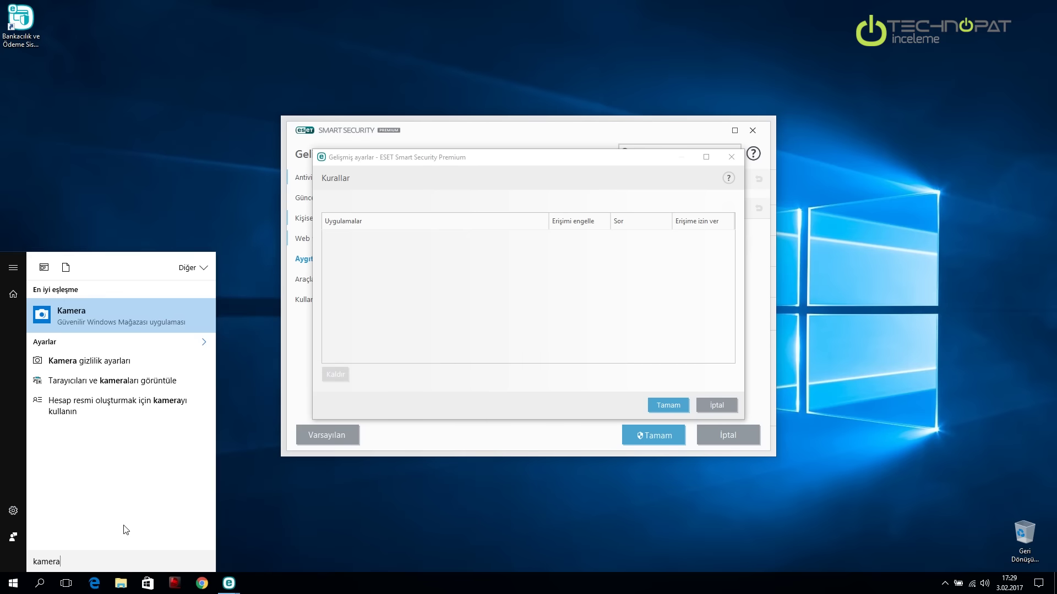
key(Return)
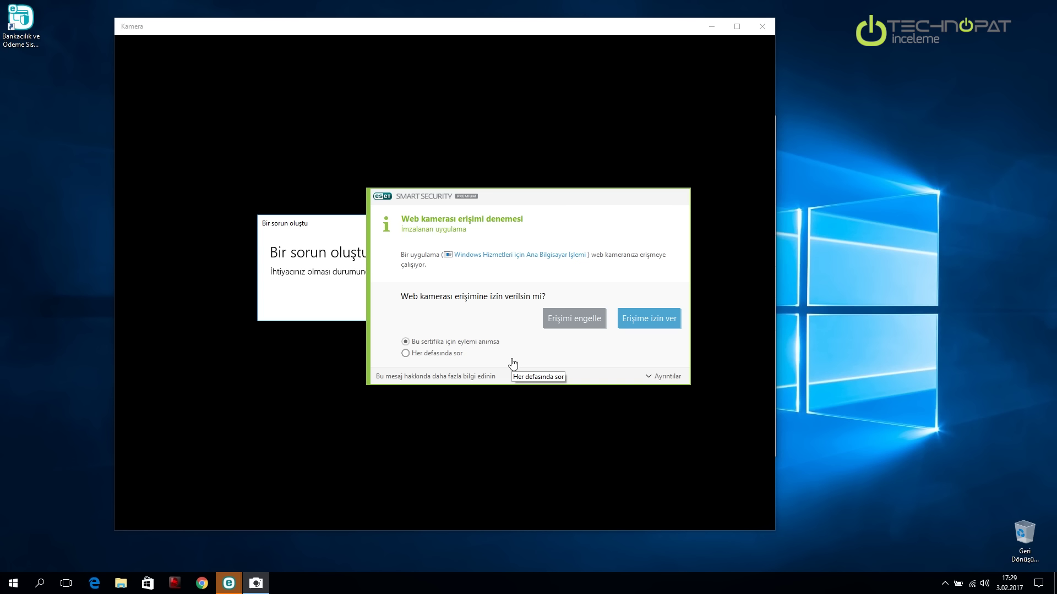
click(585, 322)
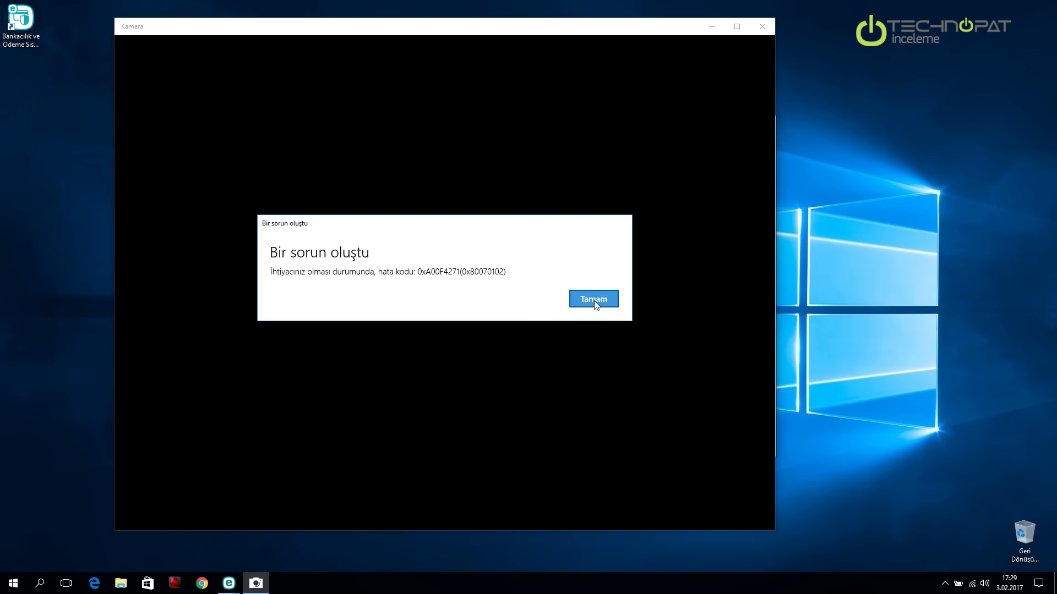
Dismiss the Kamera app's error dialogs and close the app
click(594, 302)
click(608, 306)
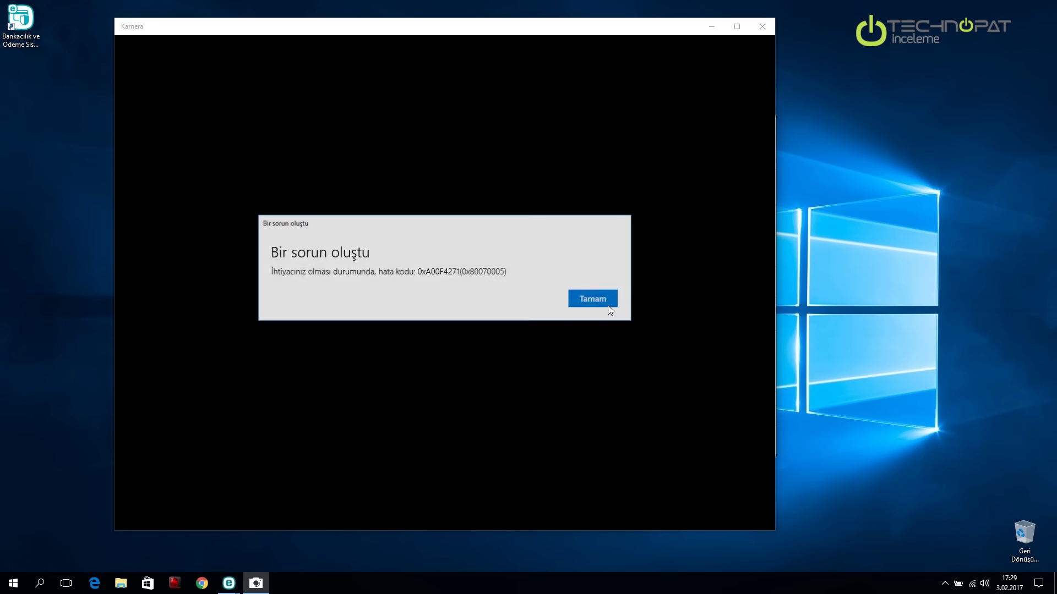
click(767, 65)
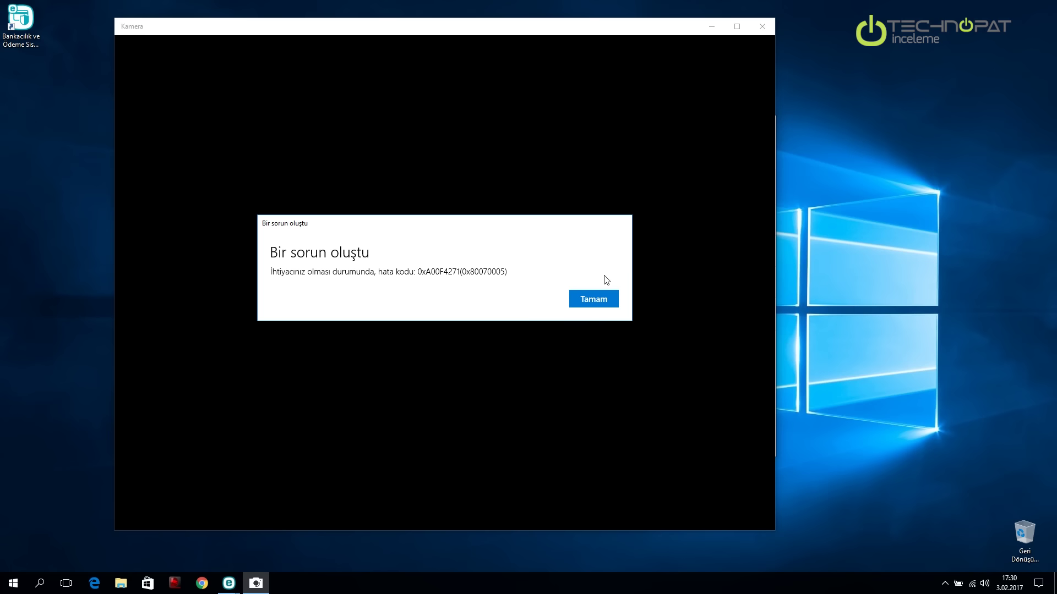
right_click(257, 584)
click(261, 561)
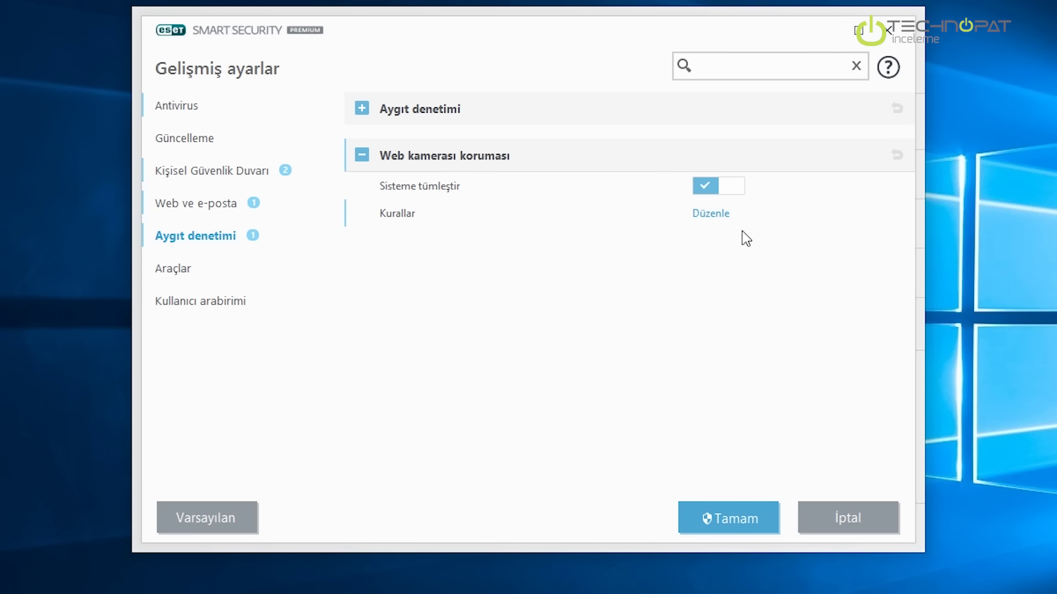
Reopen the webcam protection rules and set the rule for C:\Windows\System32\svchost.exe to Sor
click(888, 30)
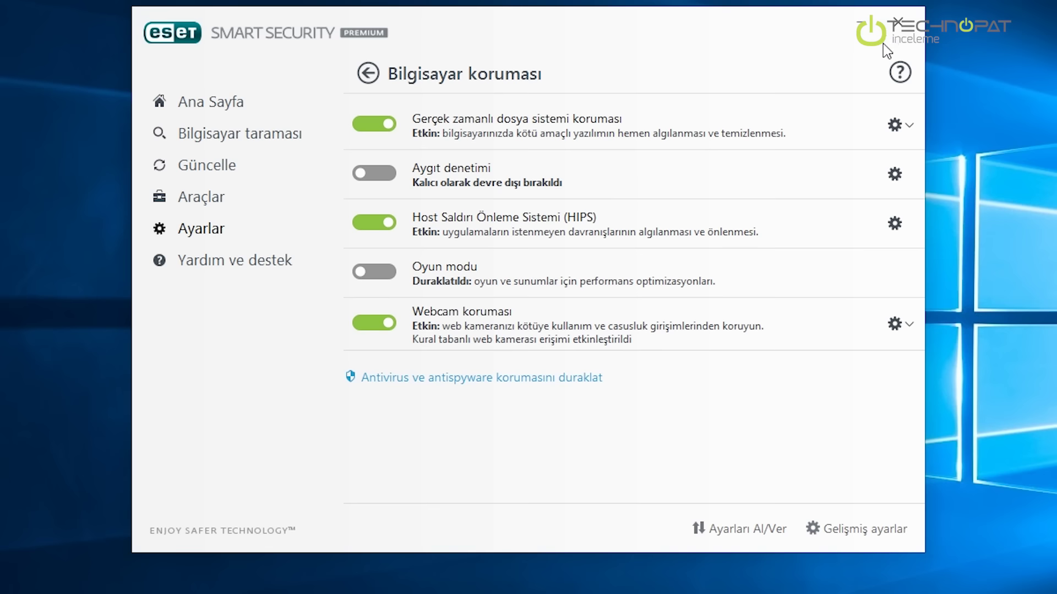
click(893, 325)
click(902, 357)
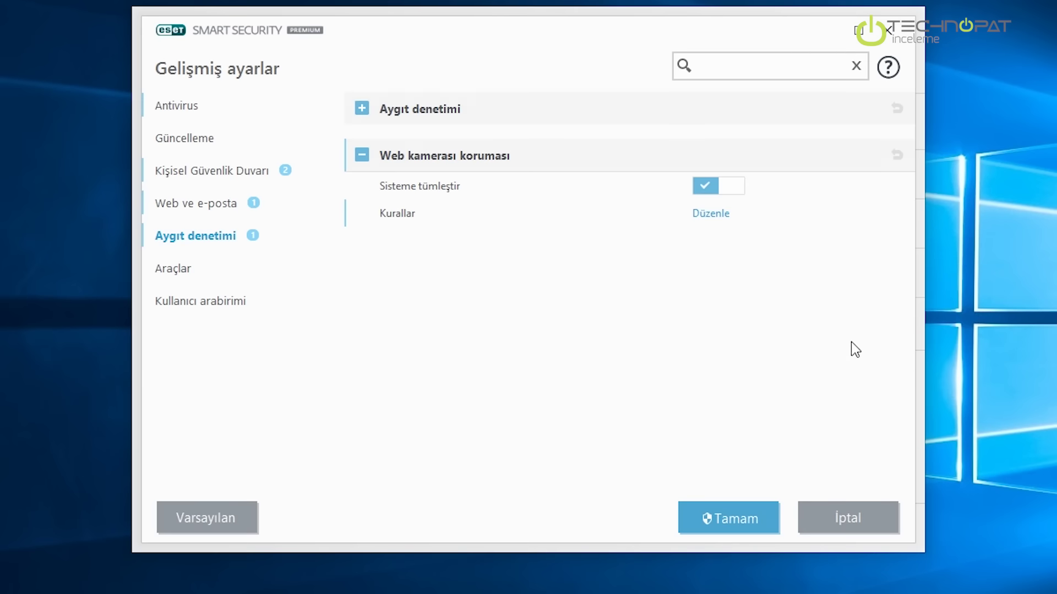
click(722, 216)
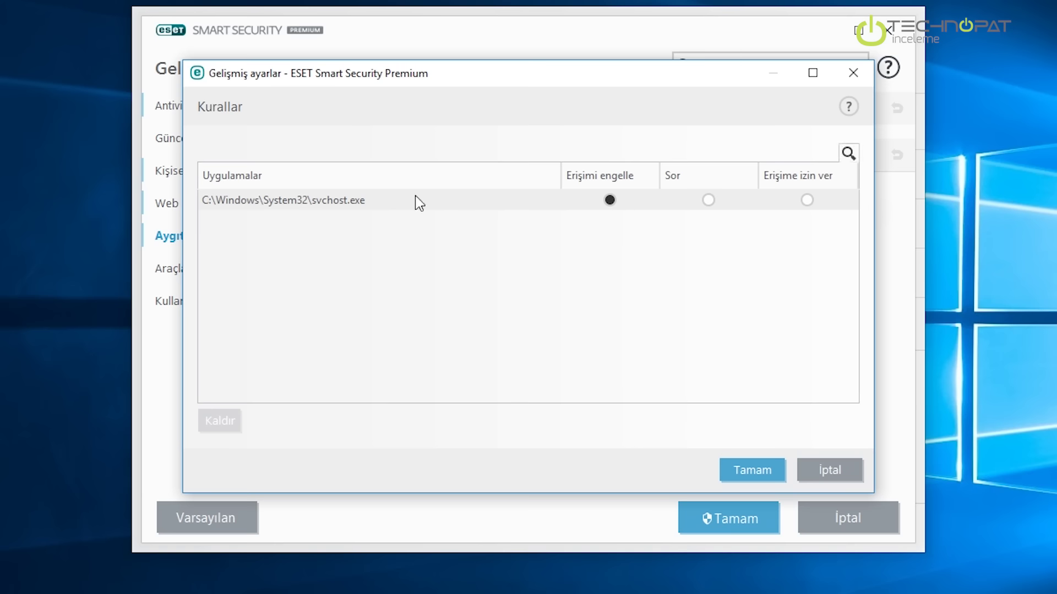
click(370, 204)
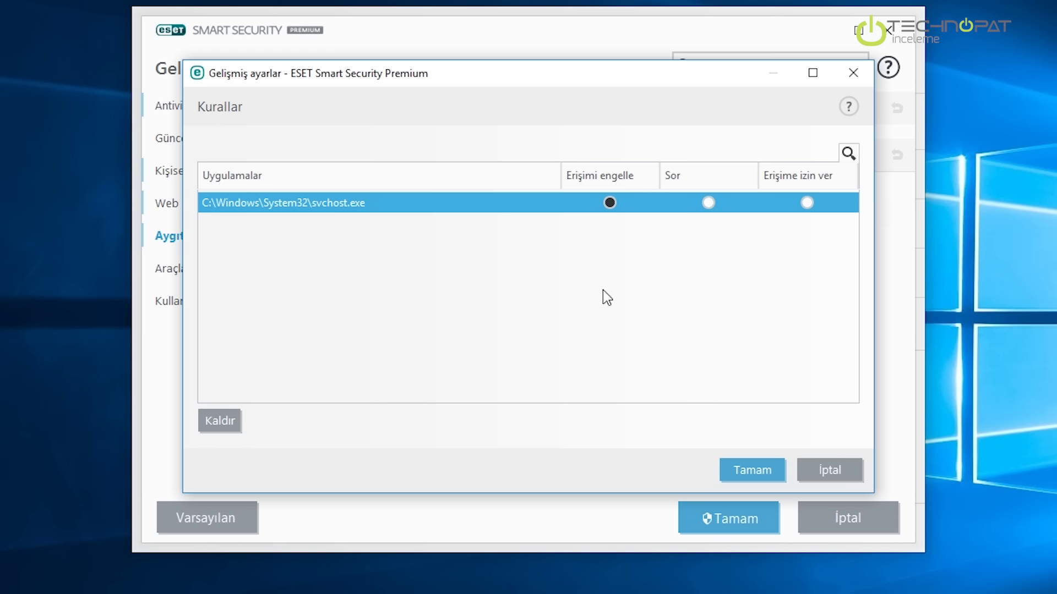
click(708, 202)
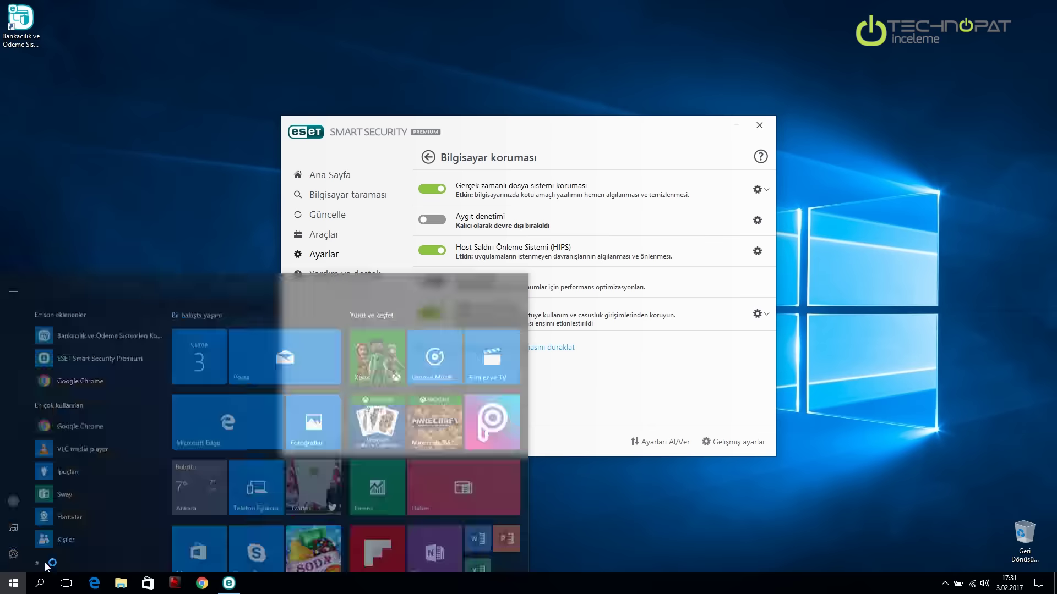
Launch the Kamera app again and allow its webcam access with the Her defasında sor option
text(kamera)
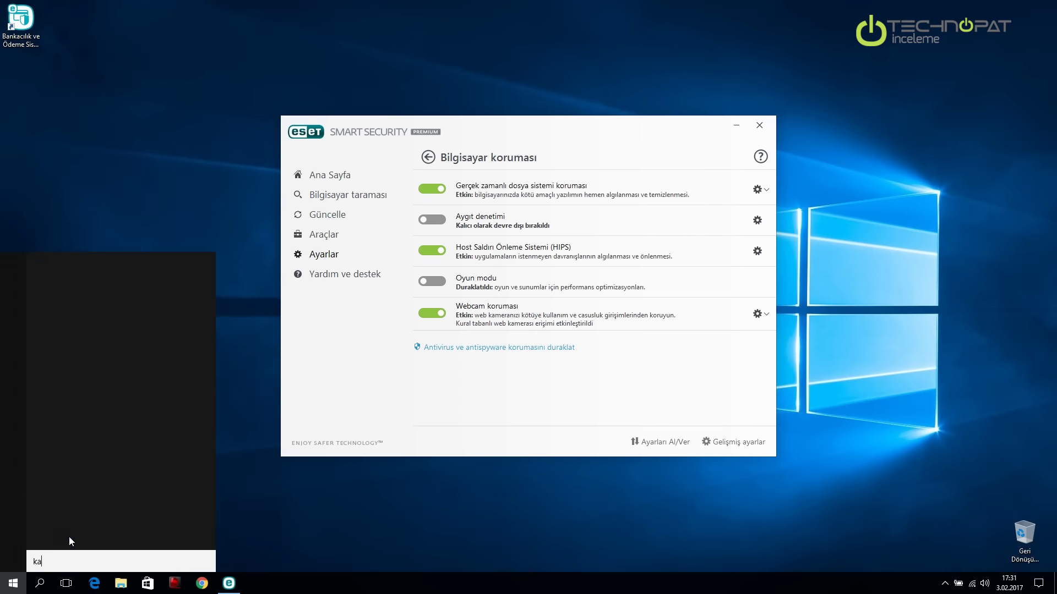
key(Return)
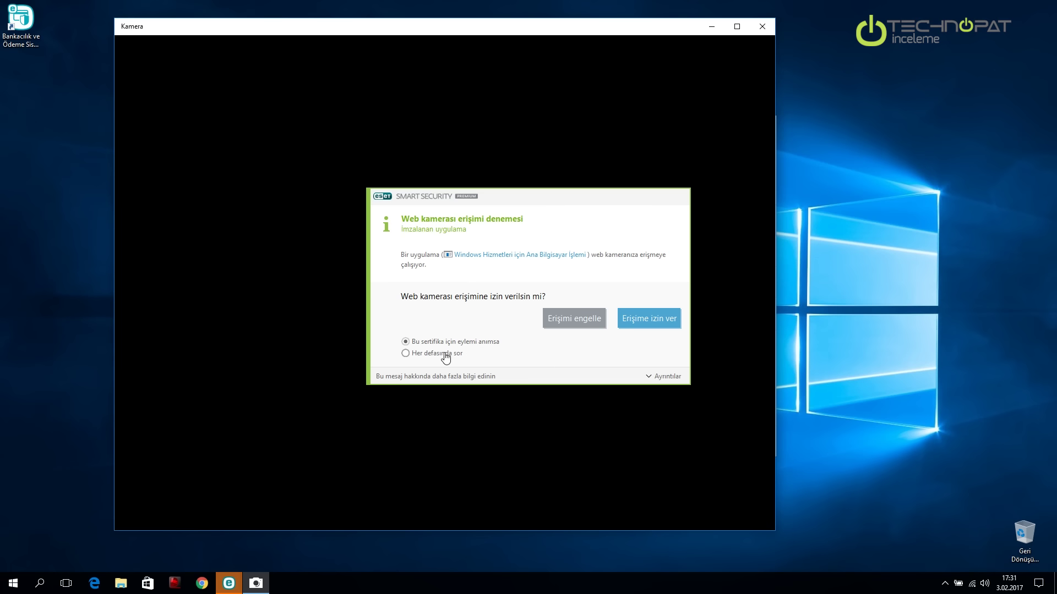
click(409, 354)
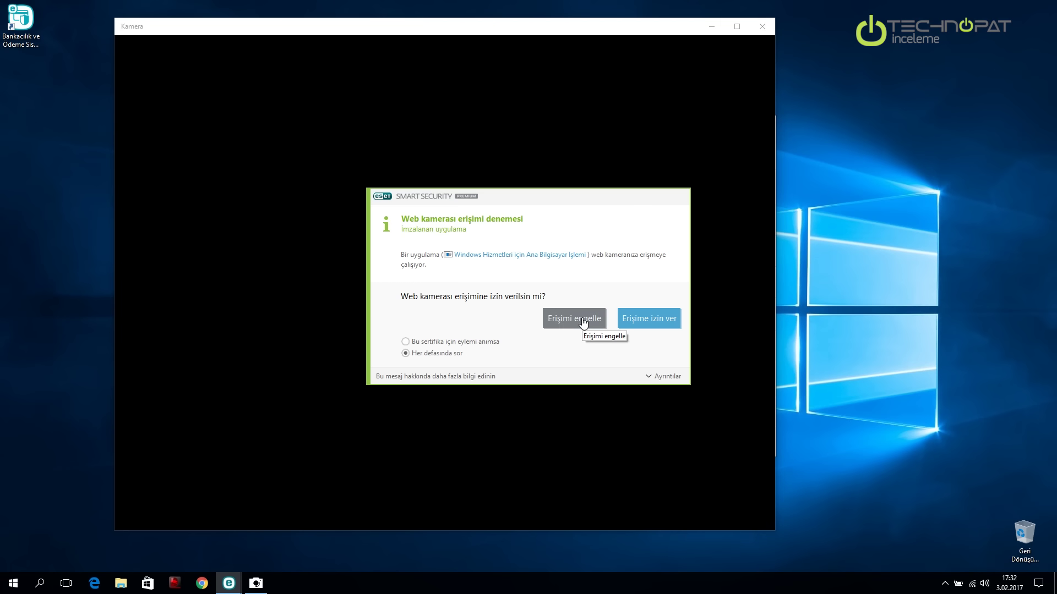
click(630, 318)
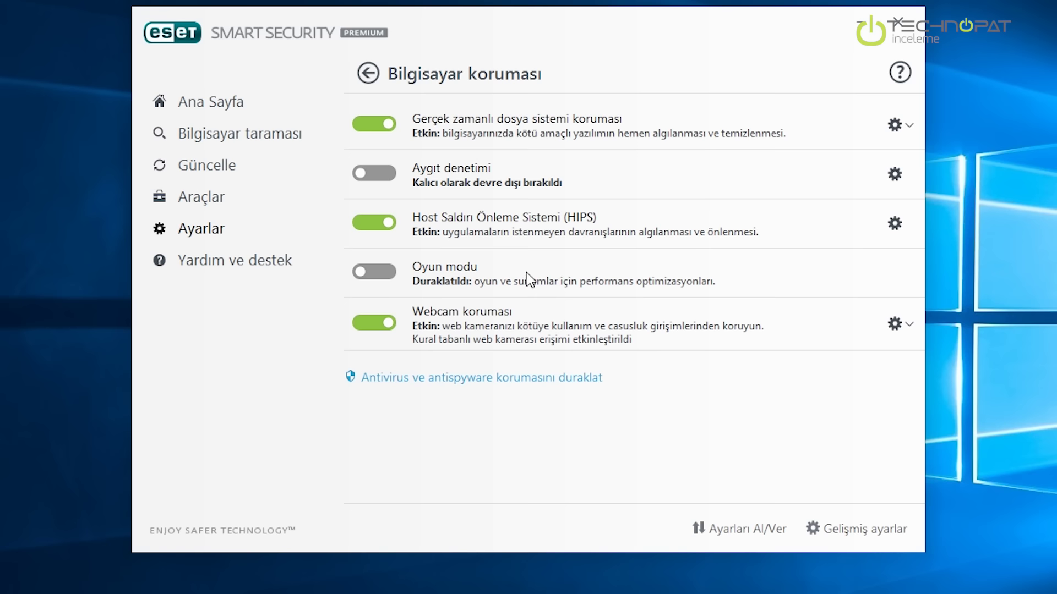
View the Ayarları al ve ver options for importing and exporting the configuration, and close them without transferring anything
mouse_move(527, 273)
click(732, 533)
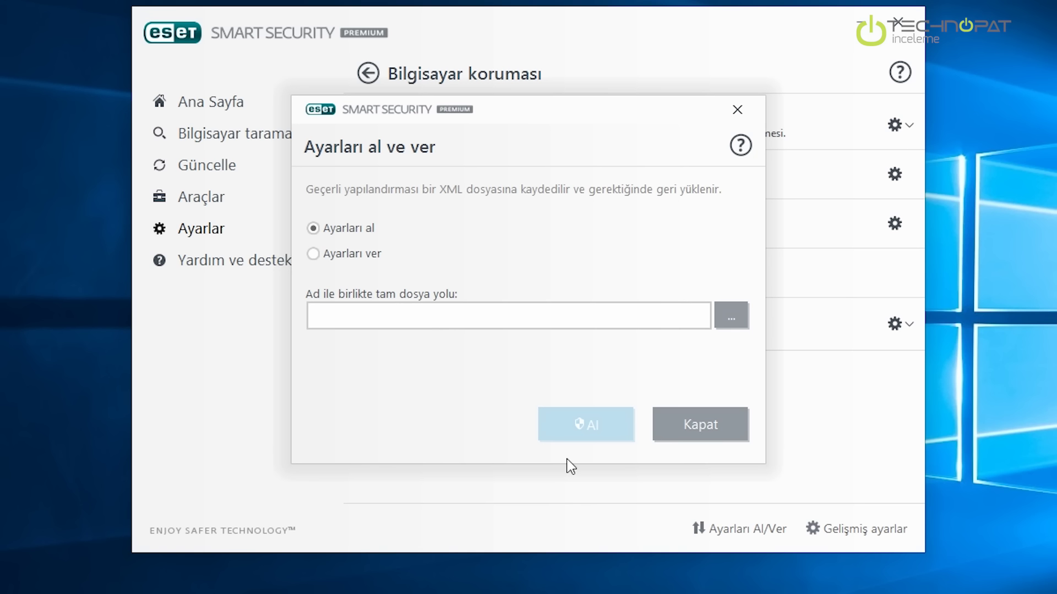
click(700, 425)
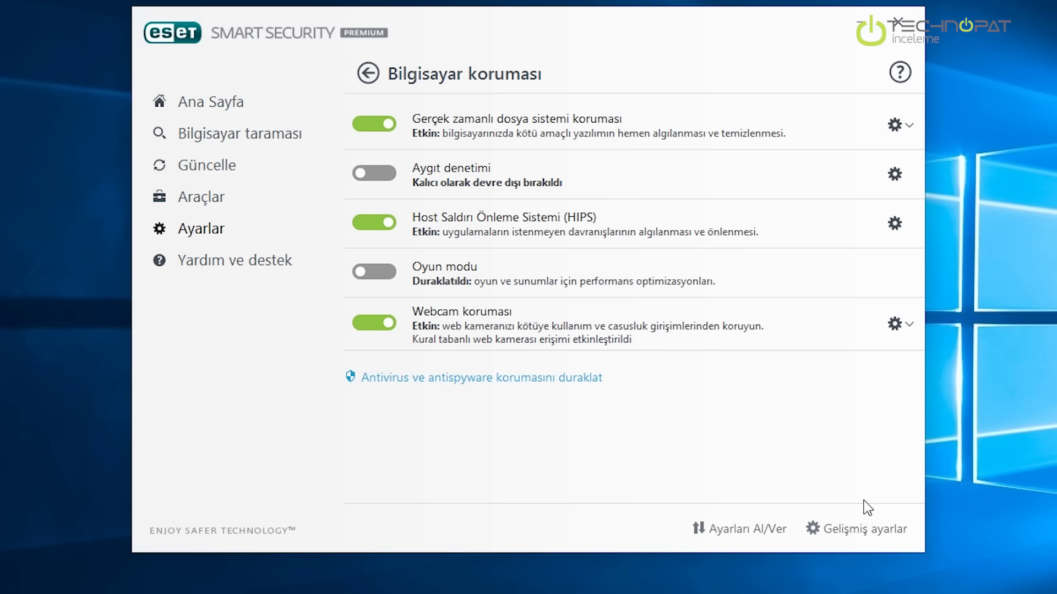
Enable Parola koruma ayarları in the Erişim ayarları of the user interface's advanced settings, entering and confirming a new password, and save
click(862, 530)
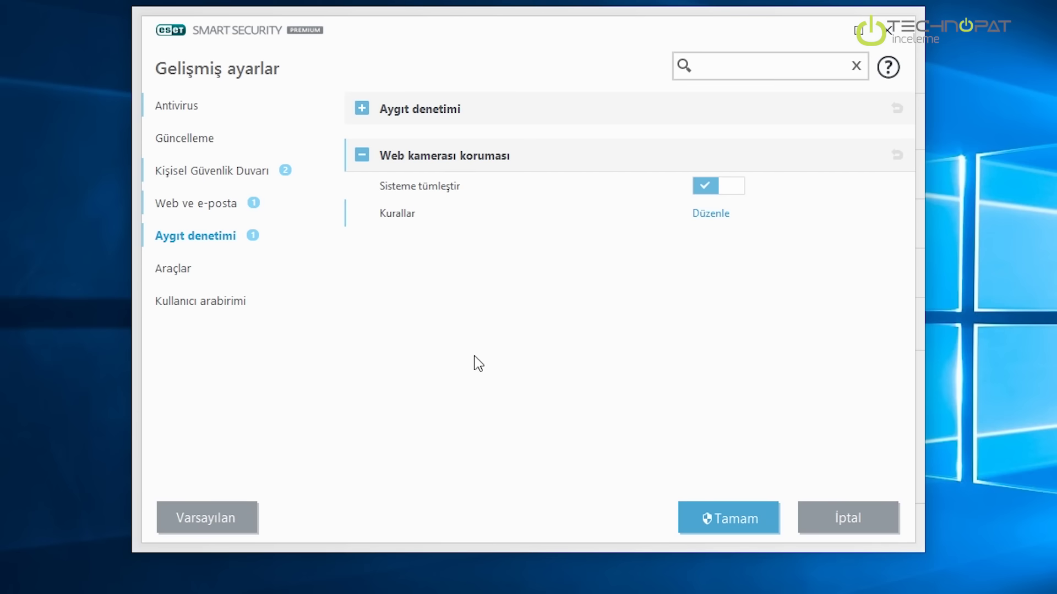
click(241, 315)
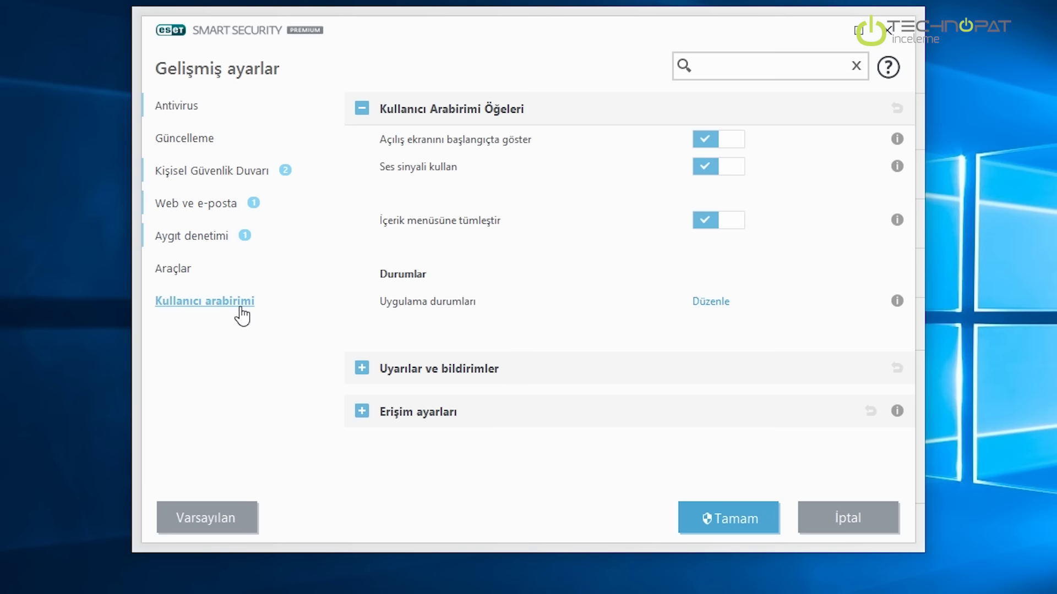
click(425, 412)
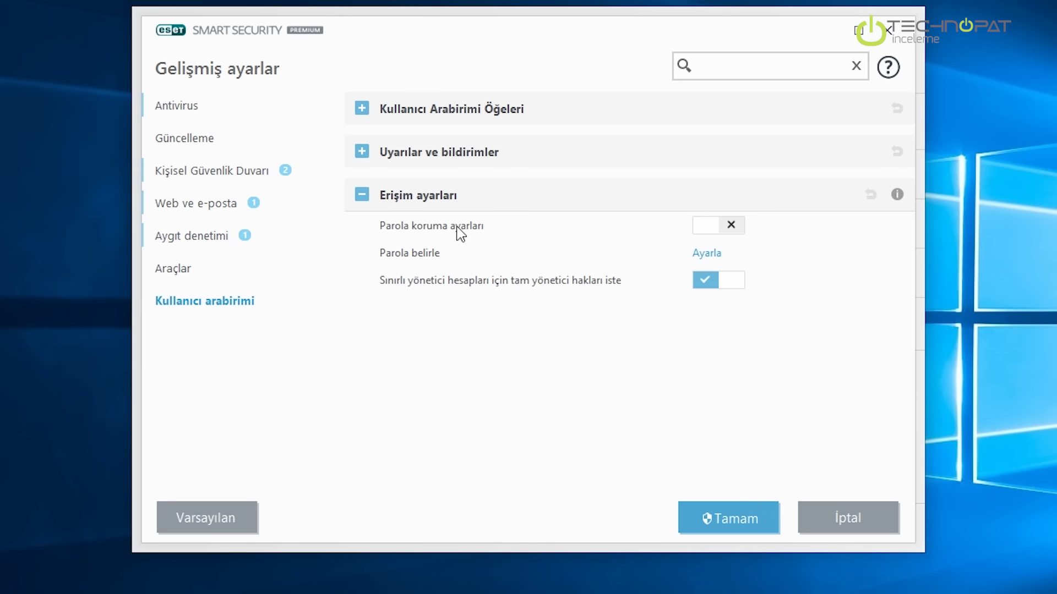
click(711, 226)
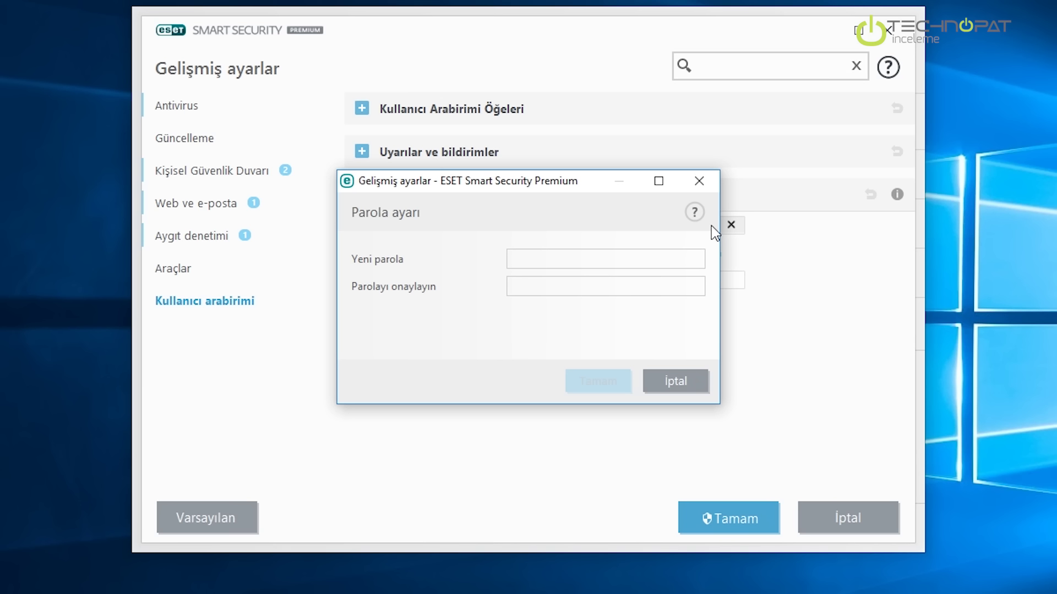
click(652, 260)
text(••••••••)
key(Tab)
text(•••••••••)
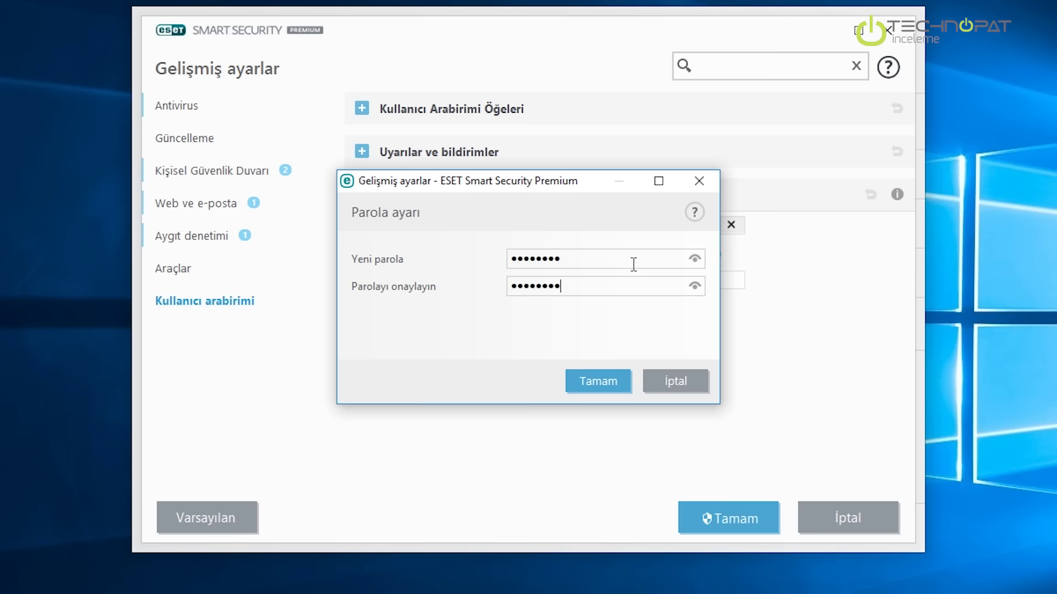
click(611, 383)
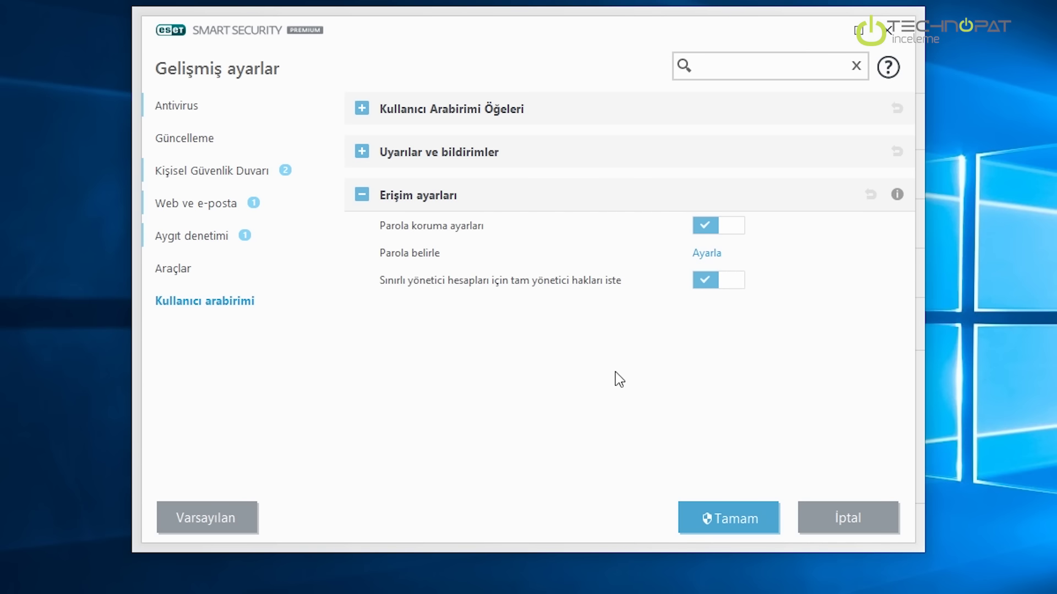
click(735, 519)
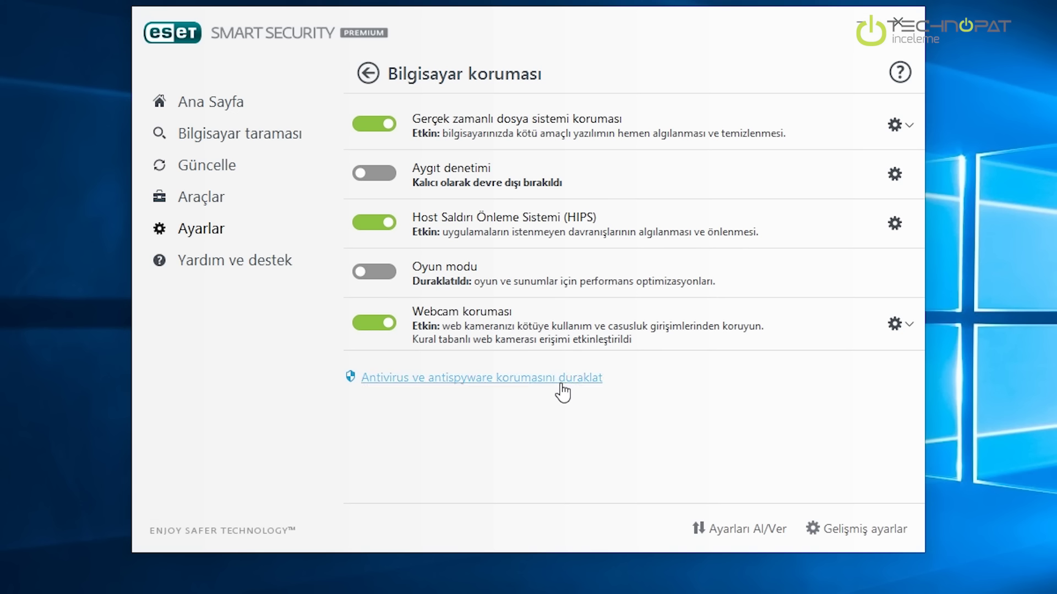
Try to pause Webcam koruması with the 10 dakikalığına duraklat option, entering the settings password in the Parola field
click(375, 323)
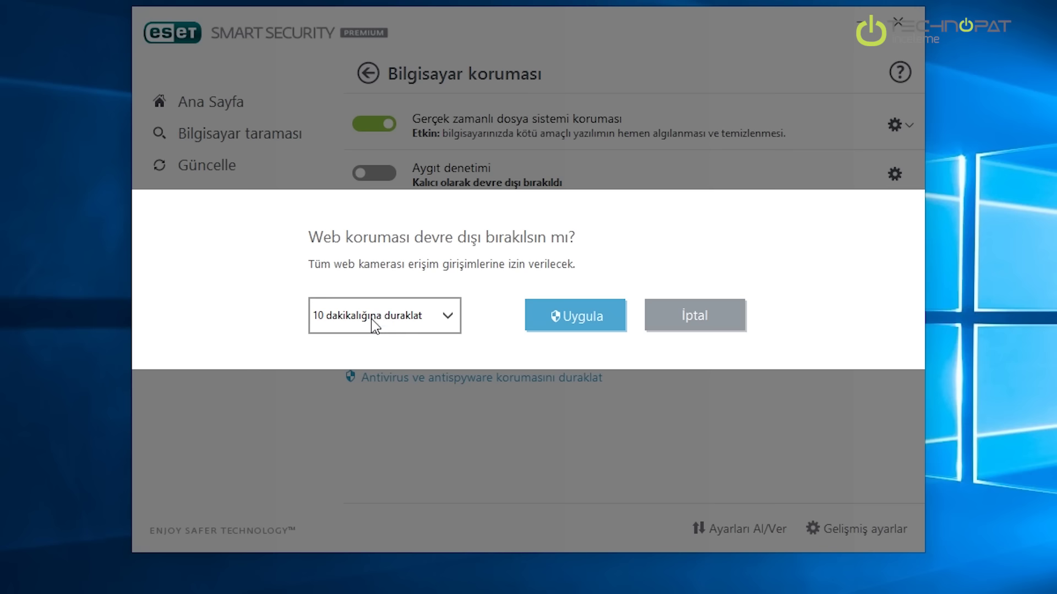
click(576, 318)
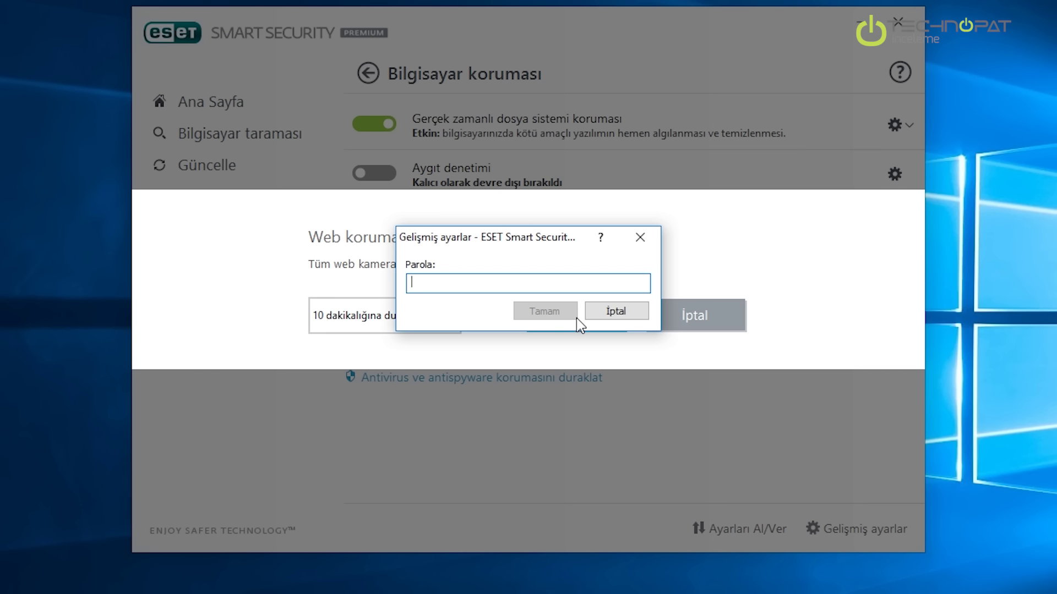
text(1)
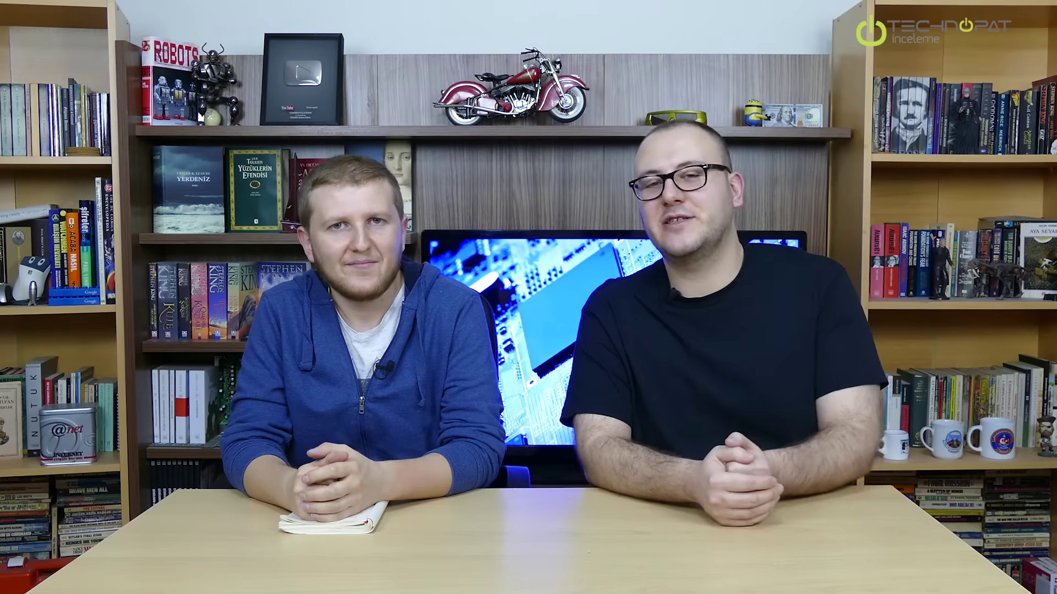